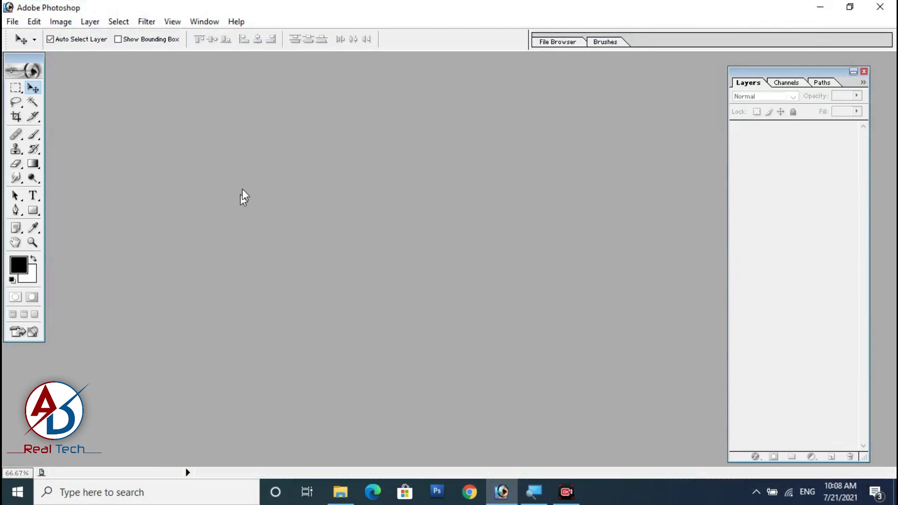
- Switch to File Explorer and open pp and luxpng.com_coat-png-for-2991921 together in Photoshop
left_click(340, 492)
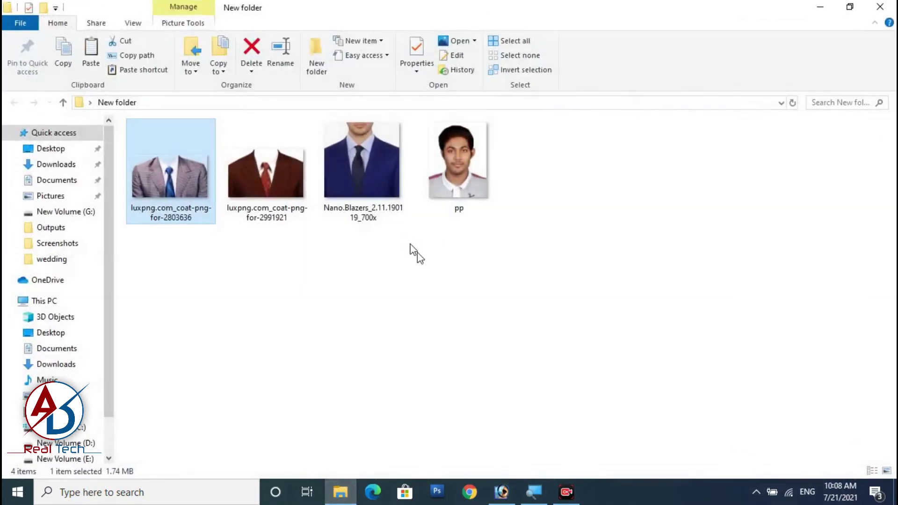
left_click(457, 187)
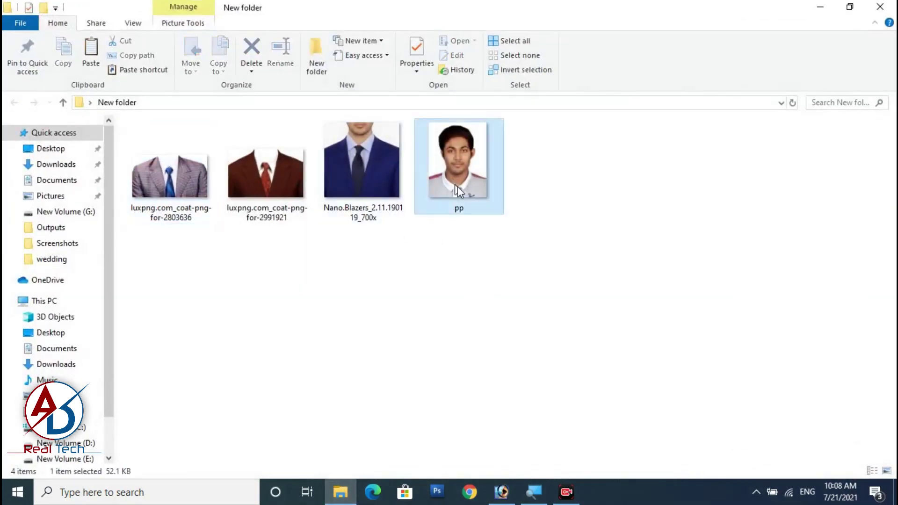
left_click(272, 181, "ctrl")
left_click_drag(261, 205, 319, 167)
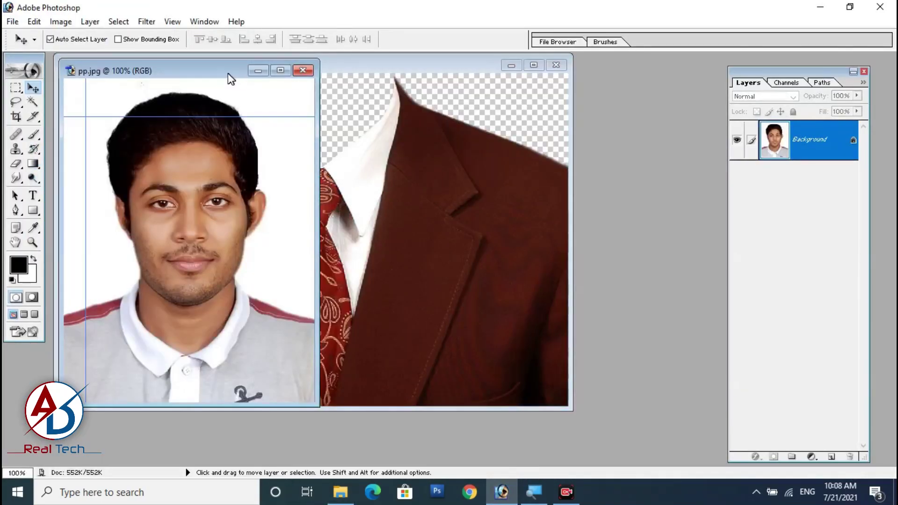
- Arrange the two image windows so the brown coat and the pp.jpg portrait are both accessible side by side
left_click_drag(209, 68, 650, 137)
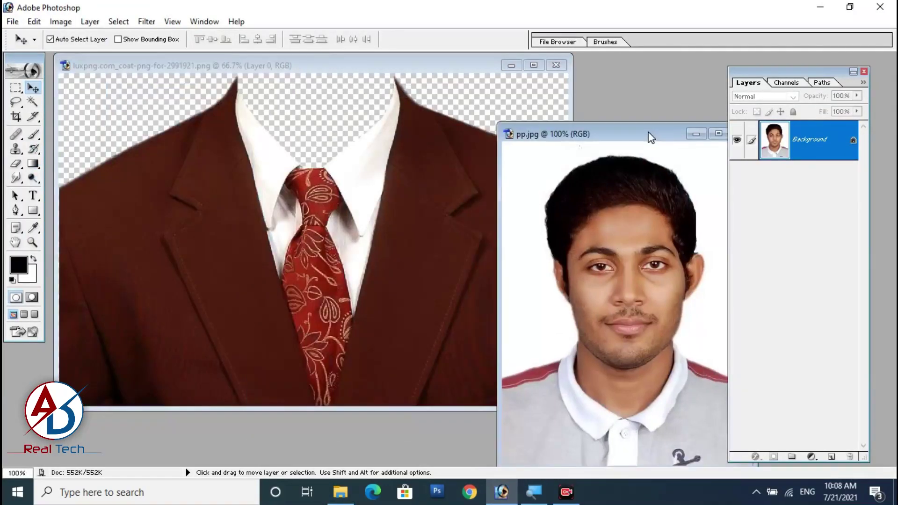
left_click(282, 69)
left_click_drag(336, 71, 293, 76)
left_click(561, 134)
left_click_drag(561, 134, 461, 88)
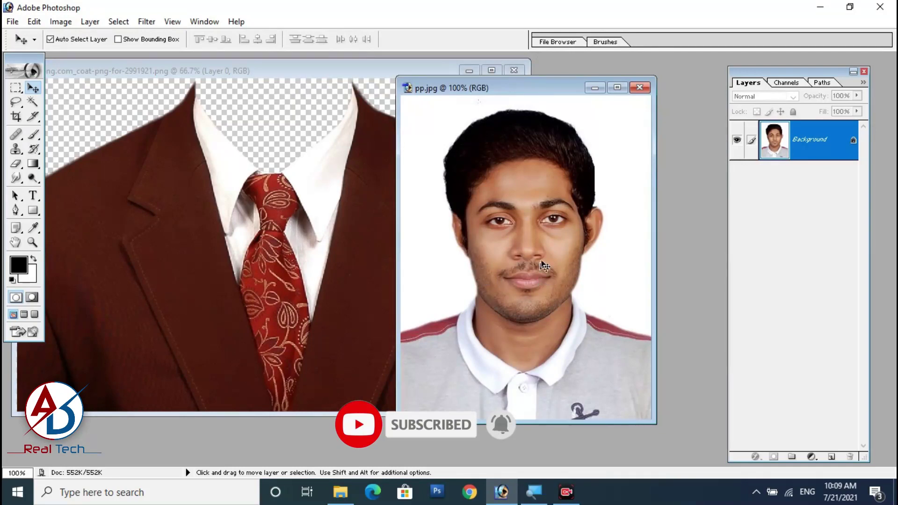
- Copy the brown coat into pp.jpg as a new layer and maximize the portrait's window
left_click(155, 191)
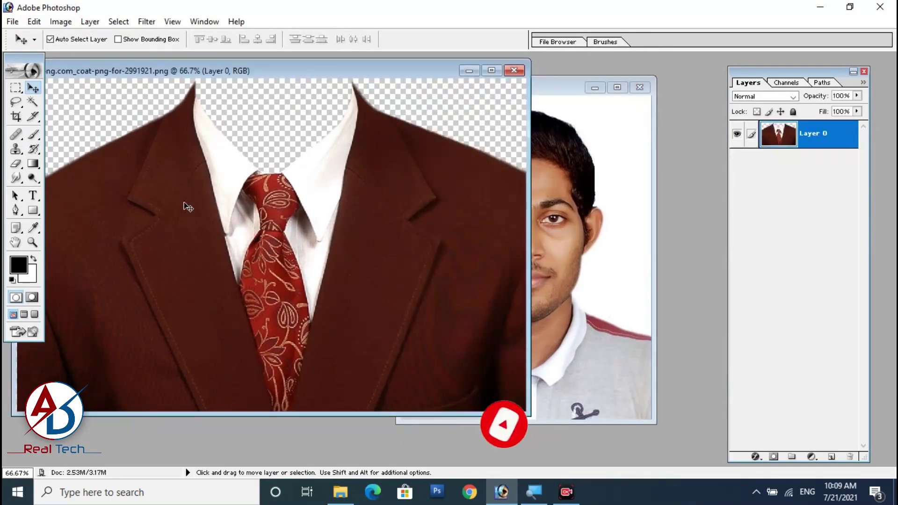
left_click_drag(201, 187, 605, 148)
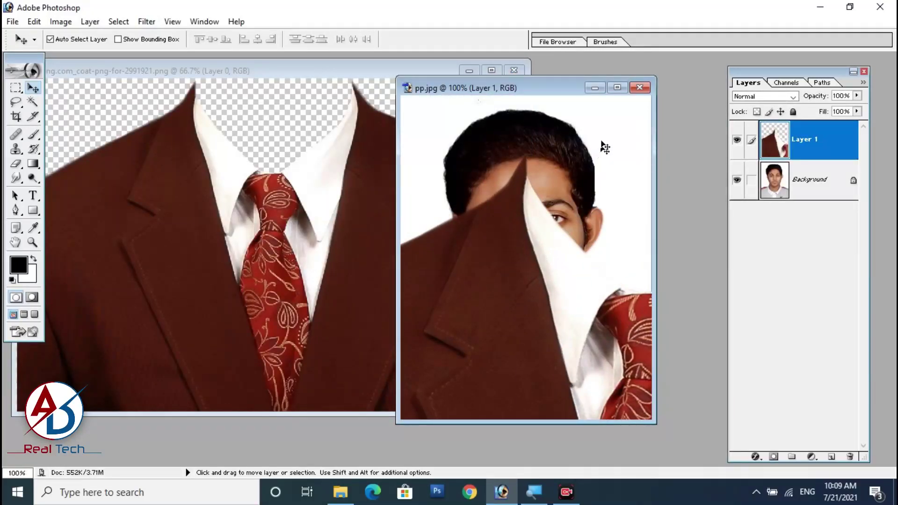
left_click(617, 88)
- Scale the coat layer proportionally to 36% with Free Transform and place it over the man's shoulders
left_click(49, 22)
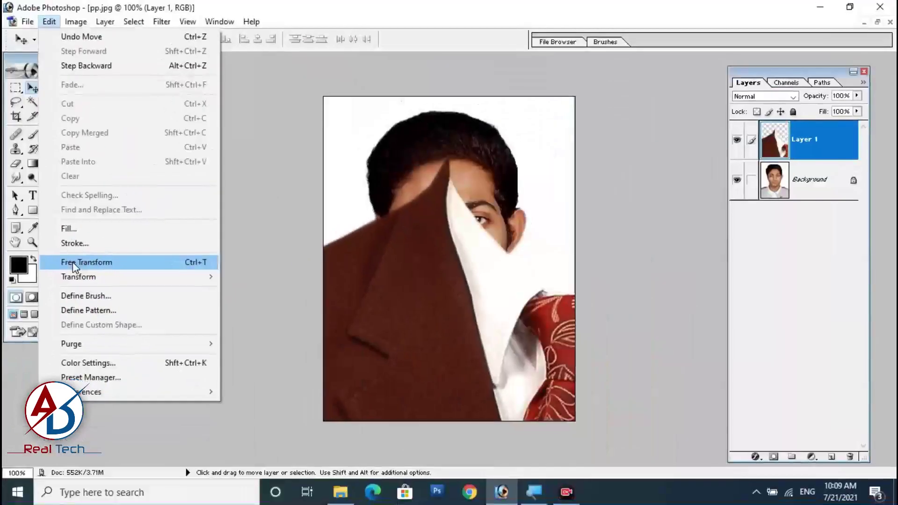
left_click(52, 263)
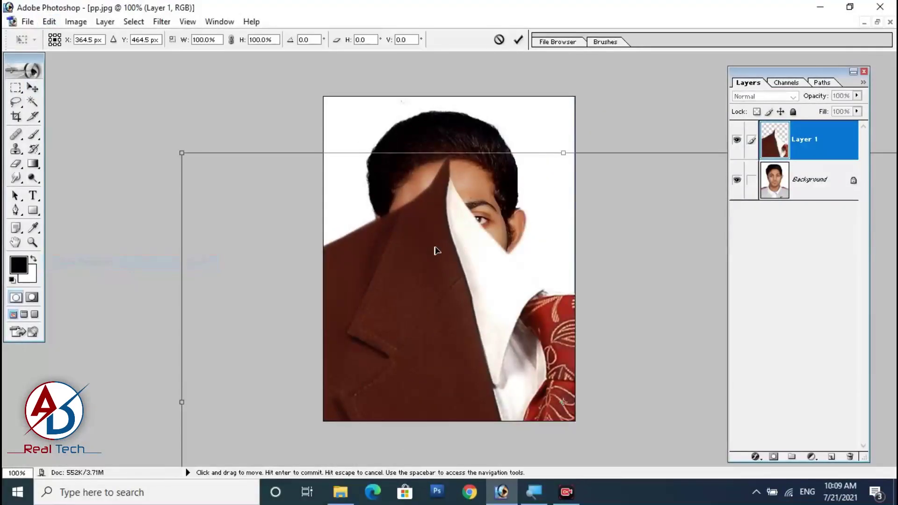
scroll(414, 296, "up", 5)
scroll(415, 296, "down", 10)
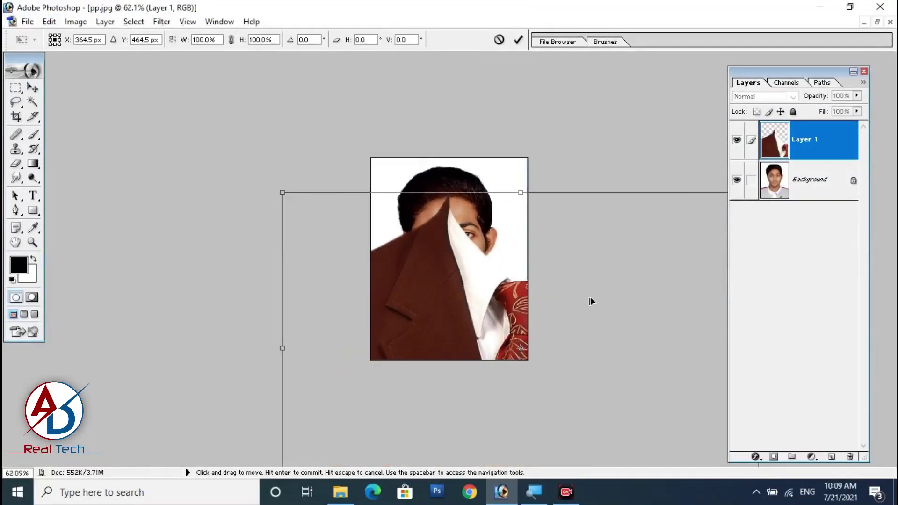
key("Return")
left_click_drag(460, 277, 344, 254)
key("ctrl+t")
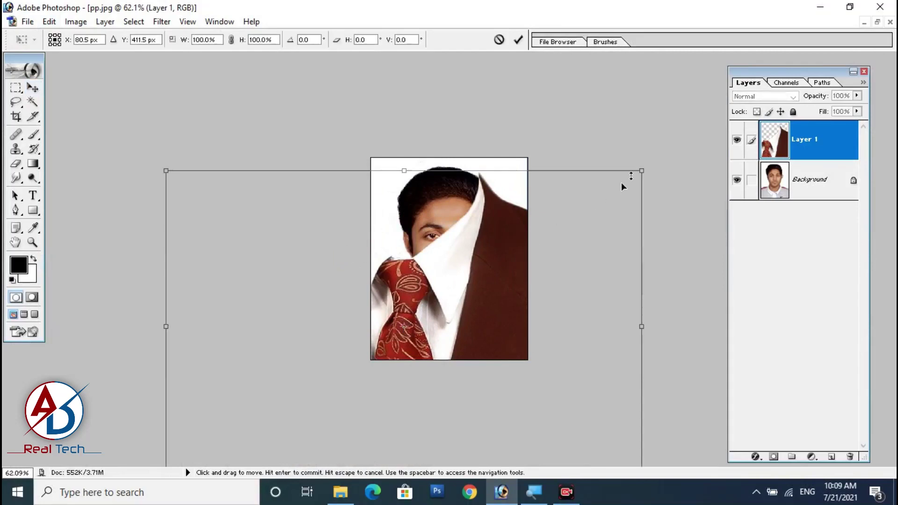
left_click_drag(642, 171, 337, 367)
left_click_drag(319, 409, 521, 318)
- Enlarge the coat to 40.7%, align its collar with the man's neck, and apply the transform
scroll(519, 323, "up", 5)
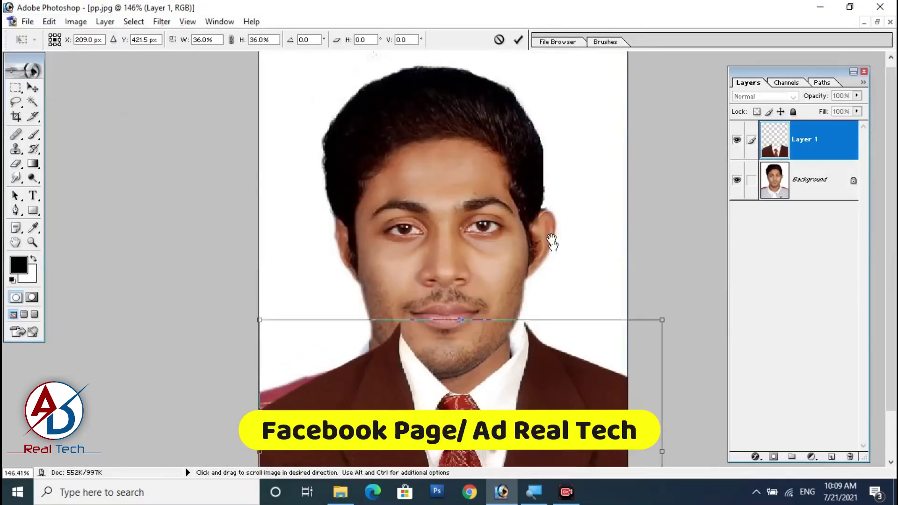
left_click_drag(552, 243, 551, 189)
left_click_drag(512, 373, 489, 389)
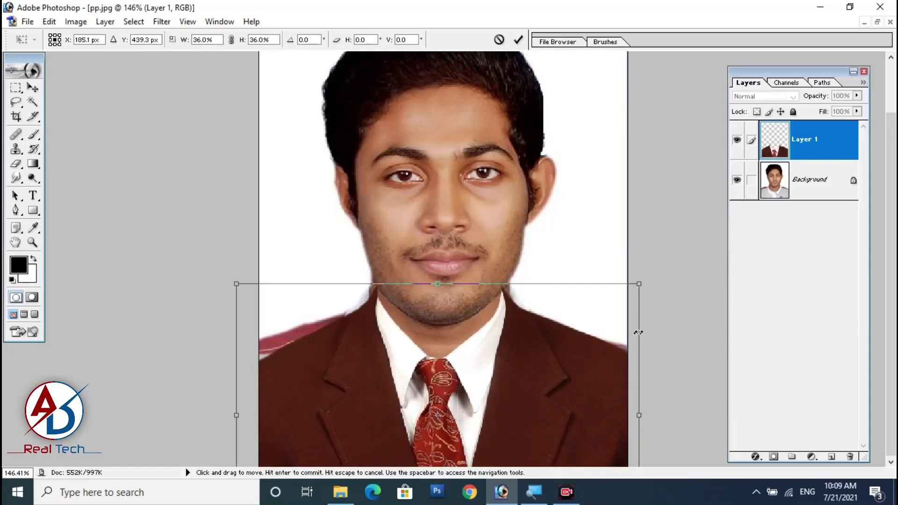
left_click_drag(640, 284, 689, 247)
left_click_drag(562, 333, 539, 367)
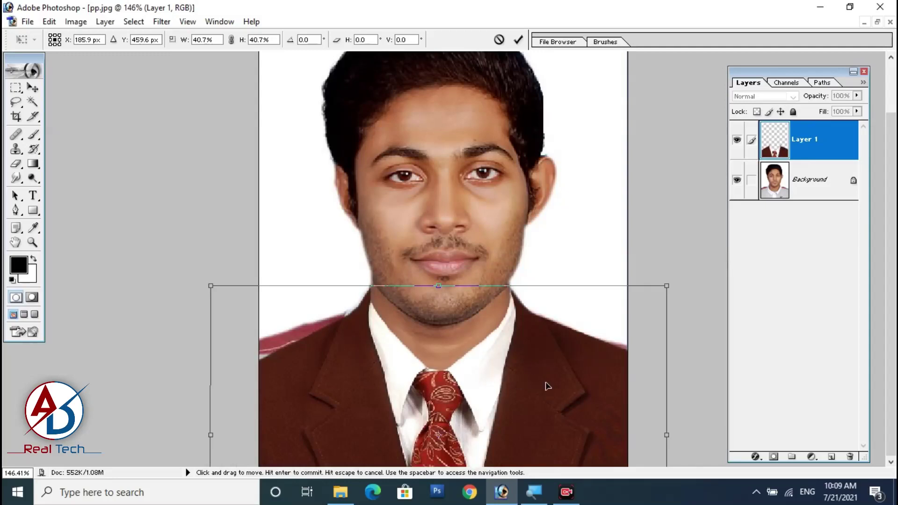
key("Return")
- Nudge the coat layer slightly up and to the right to fit the collar against the neck
scroll(511, 387, "down", 4)
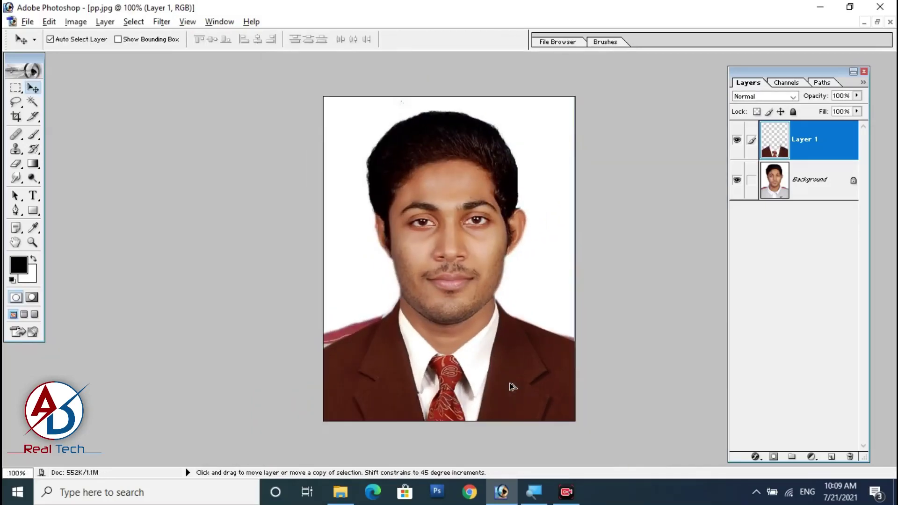
scroll(511, 387, "up", 4)
left_click_drag(517, 403, 514, 290)
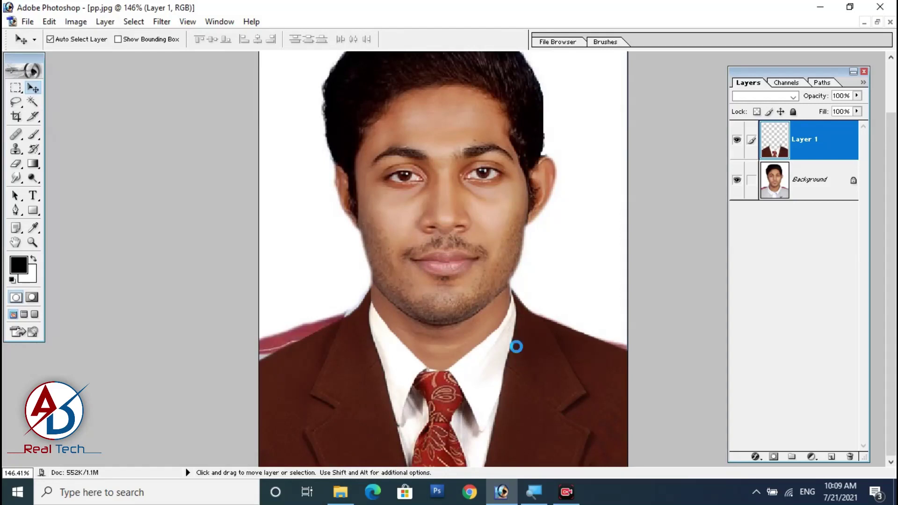
key("Up")
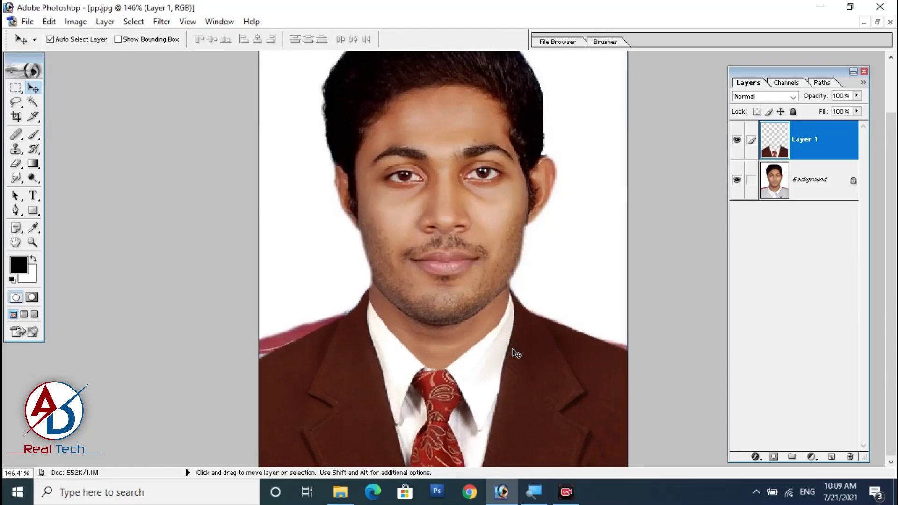
key("Right")
key("Right")
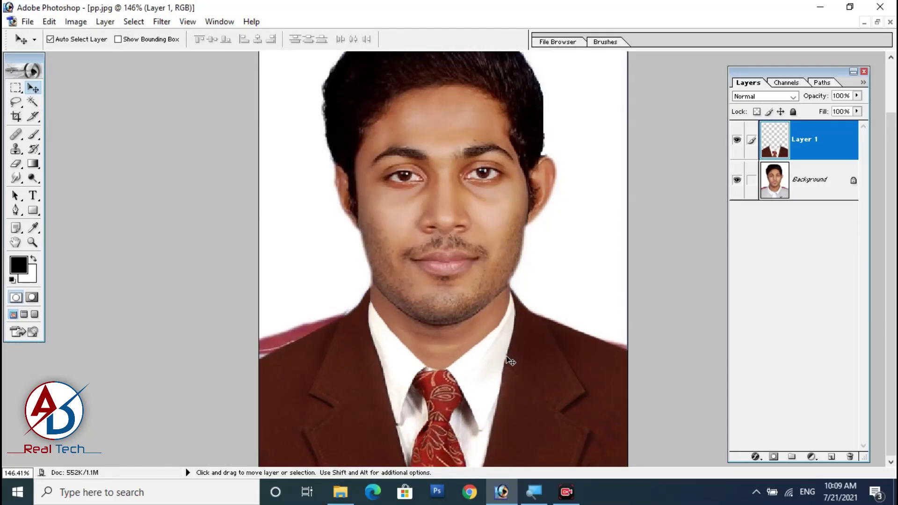
- Blend the coat's collar edges into the neck on Layer 1 with the Smudge tool, undoing an unwanted stroke
scroll(360, 332, "down", 1)
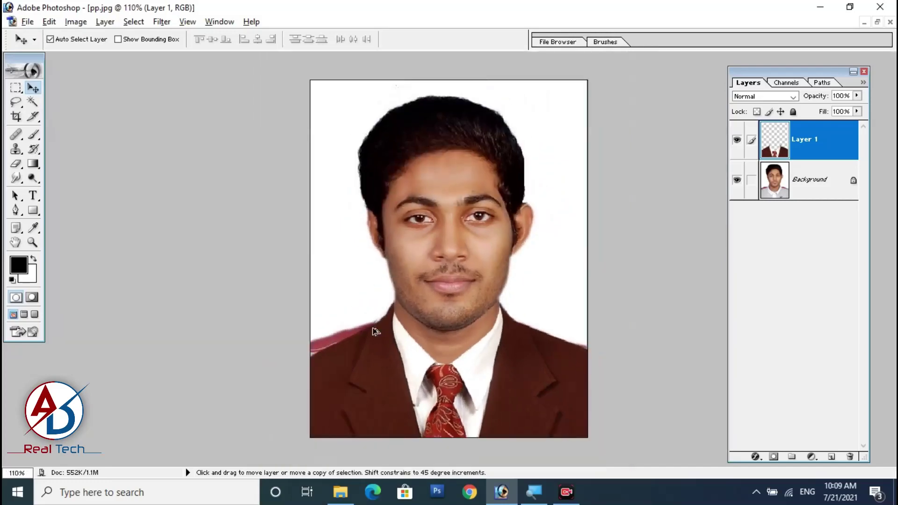
scroll(371, 327, "up", 2)
scroll(437, 251, "down", 1)
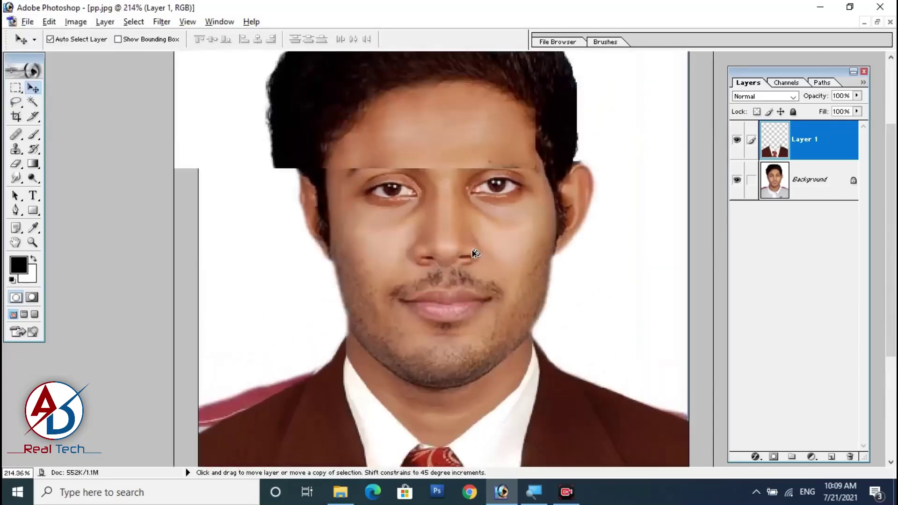
scroll(471, 217, "up", 2)
left_click(20, 184)
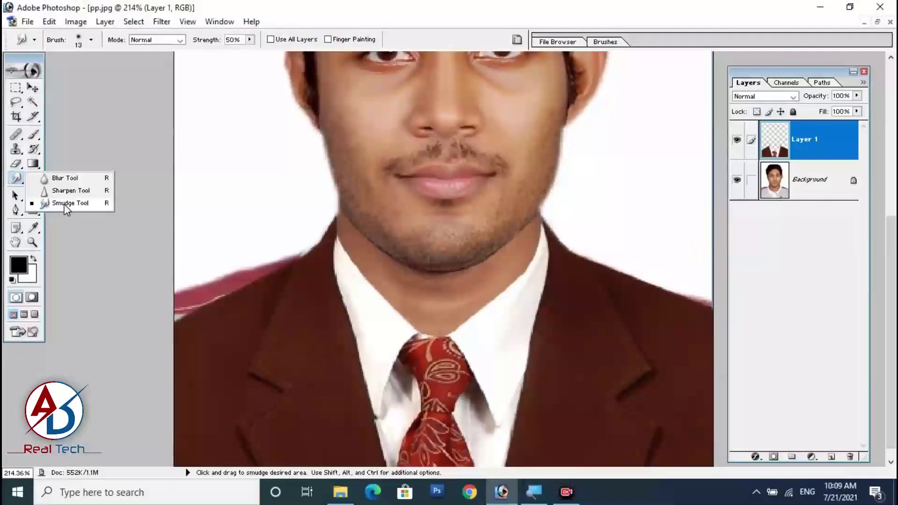
left_click(128, 203)
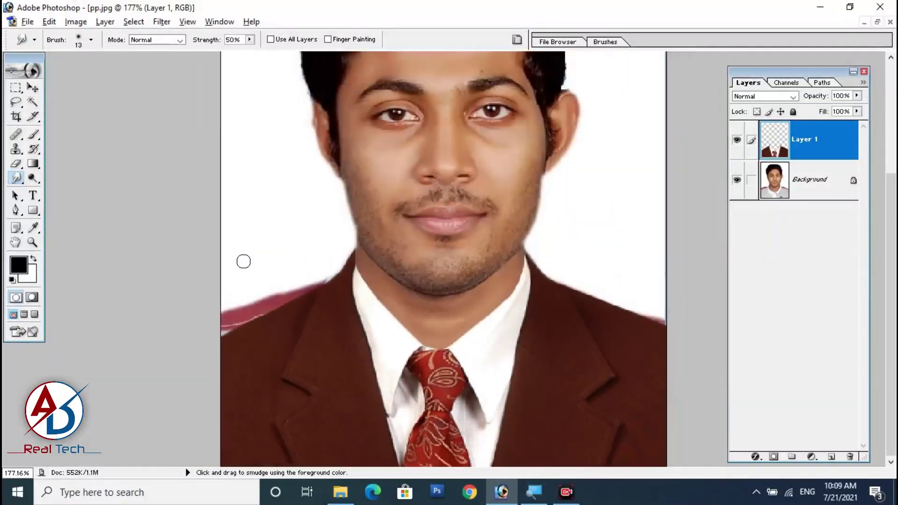
scroll(244, 262, "up", 5)
left_click_drag(382, 365, 396, 117)
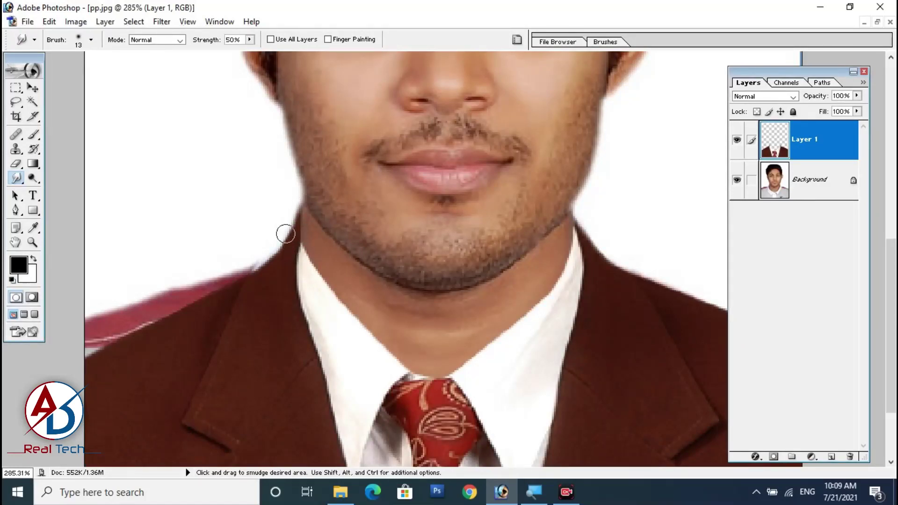
key("ctrl+alt+z")
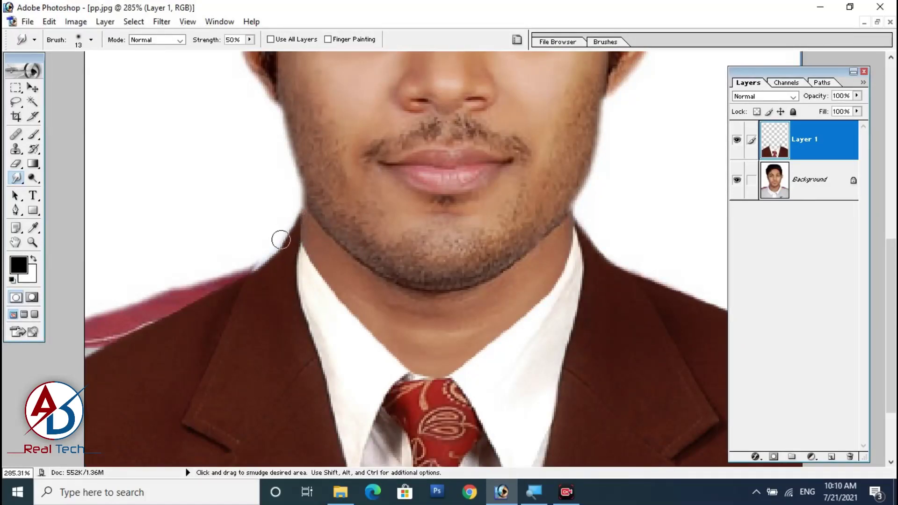
scroll(281, 240, "down", 1)
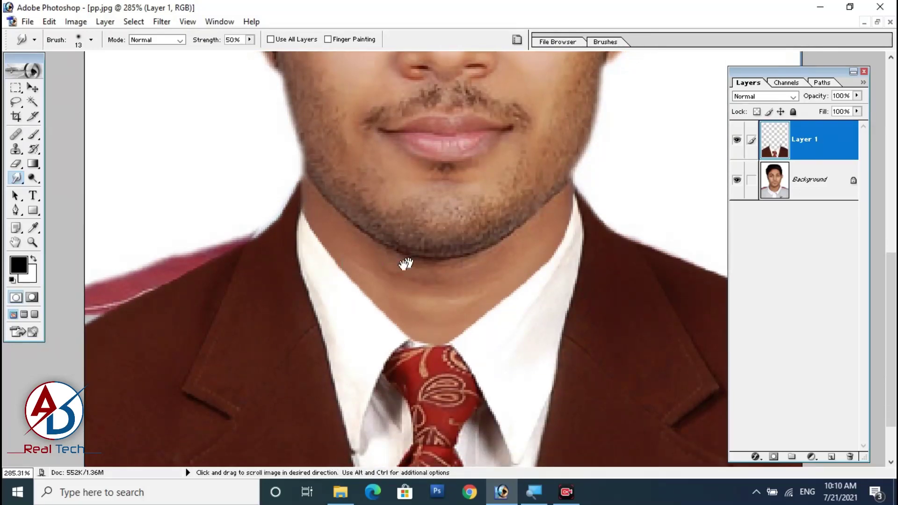
scroll(543, 238, "up", 1)
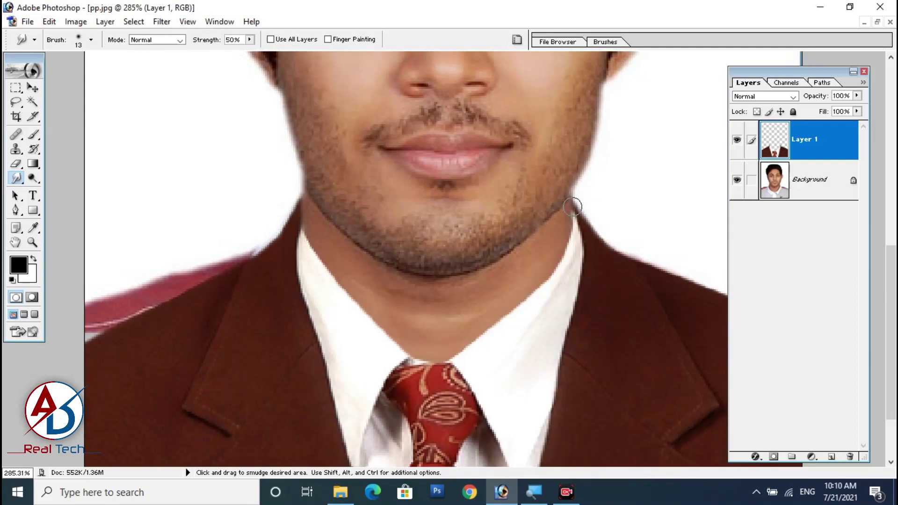
scroll(529, 251, "down", 1)
scroll(501, 322, "up", 6)
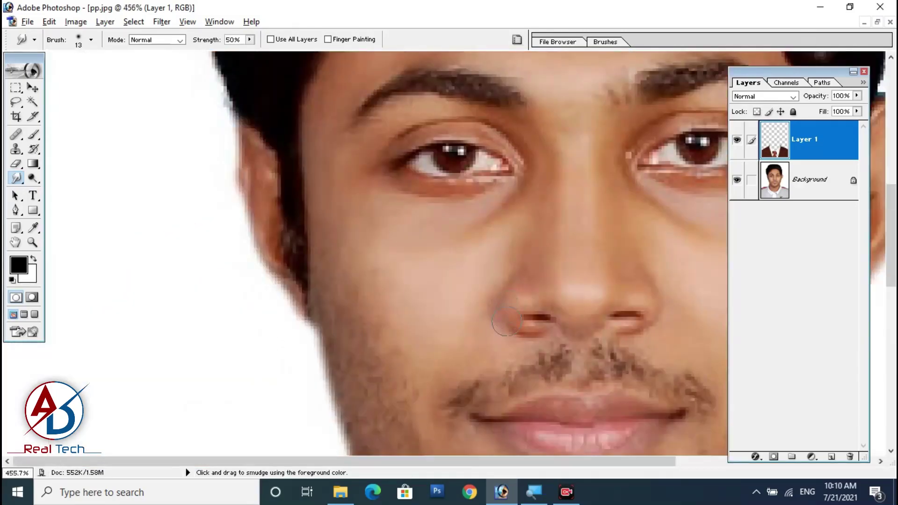
scroll(493, 336, "down", 13)
scroll(493, 337, "down", 2)
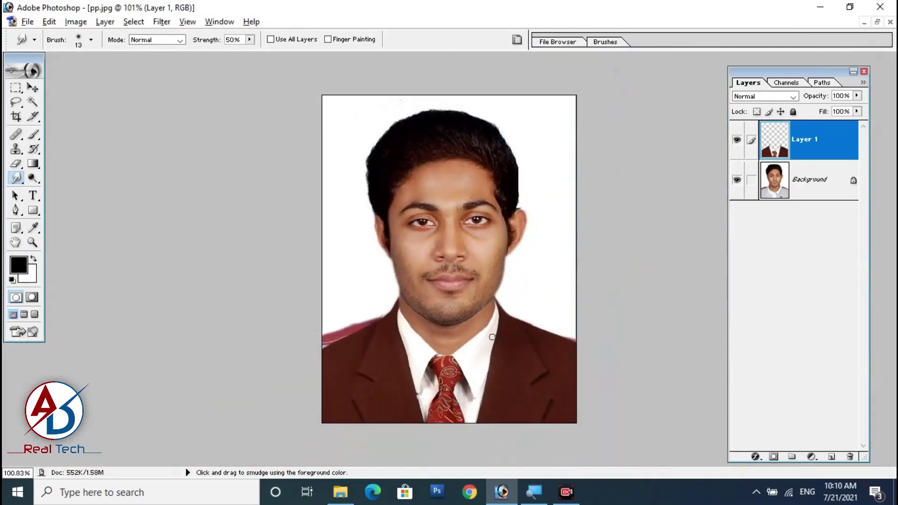
- On the Background layer, draw a closed Pen path around the original shirt showing above the coat's left shoulder
left_click(828, 185)
scroll(357, 316, "up", 2)
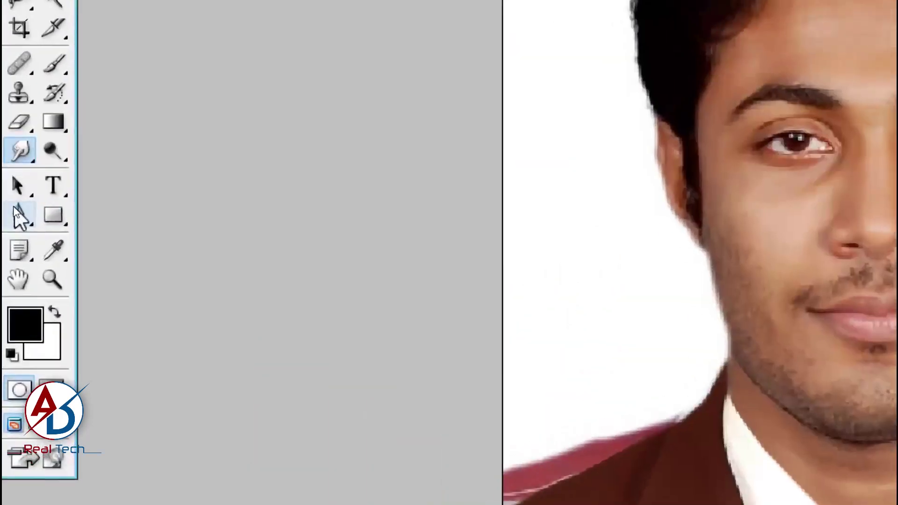
left_click(16, 210)
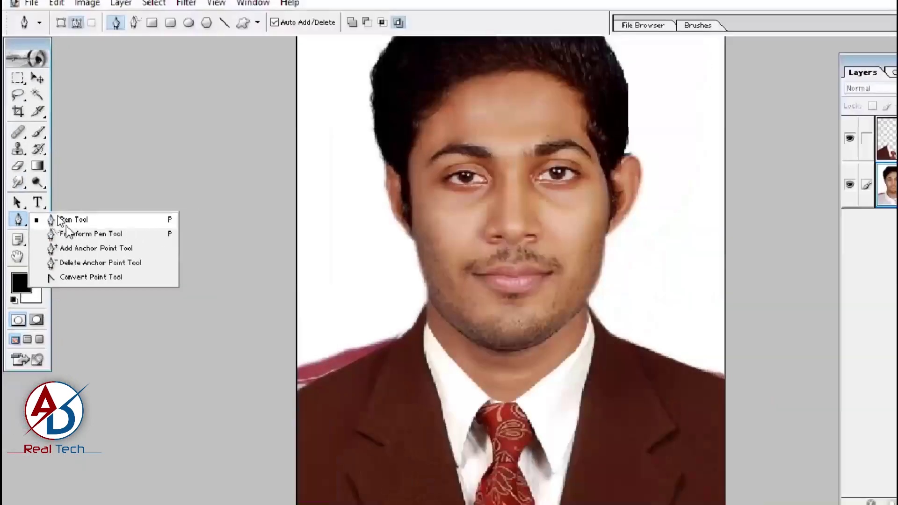
left_click(101, 216)
scroll(311, 377, "up", 1)
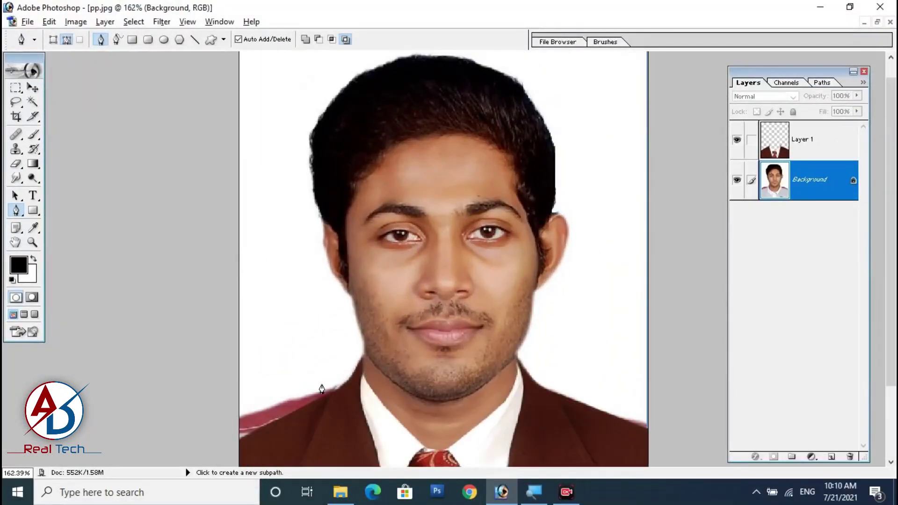
left_click_drag(387, 370, 388, 168)
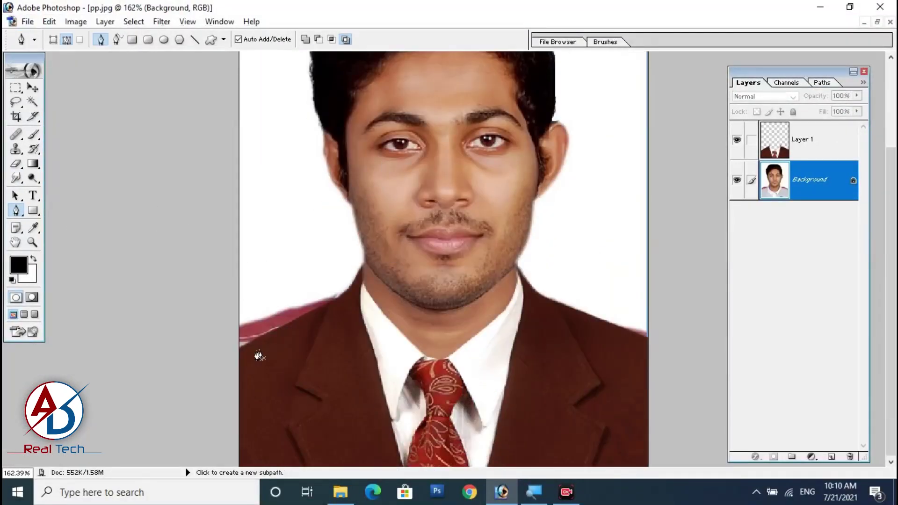
left_click(236, 388)
left_click_drag(329, 343, 338, 323)
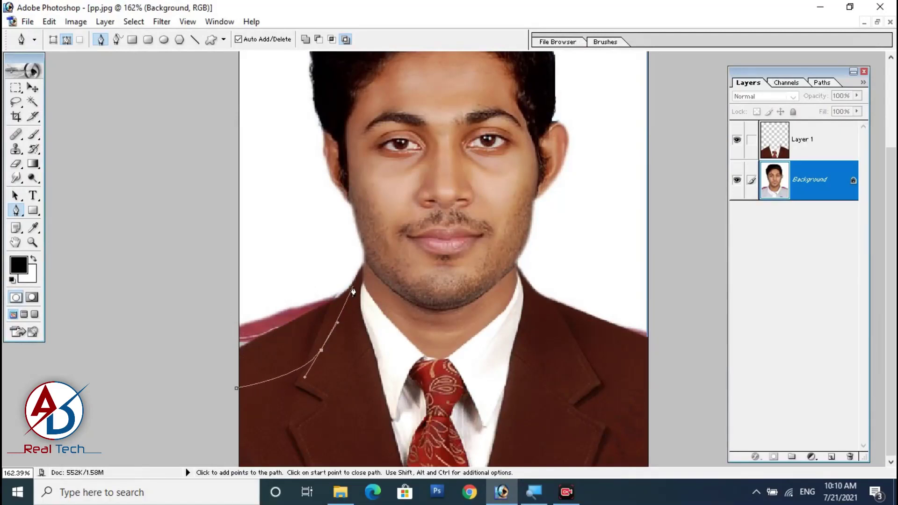
left_click_drag(198, 295, 185, 354)
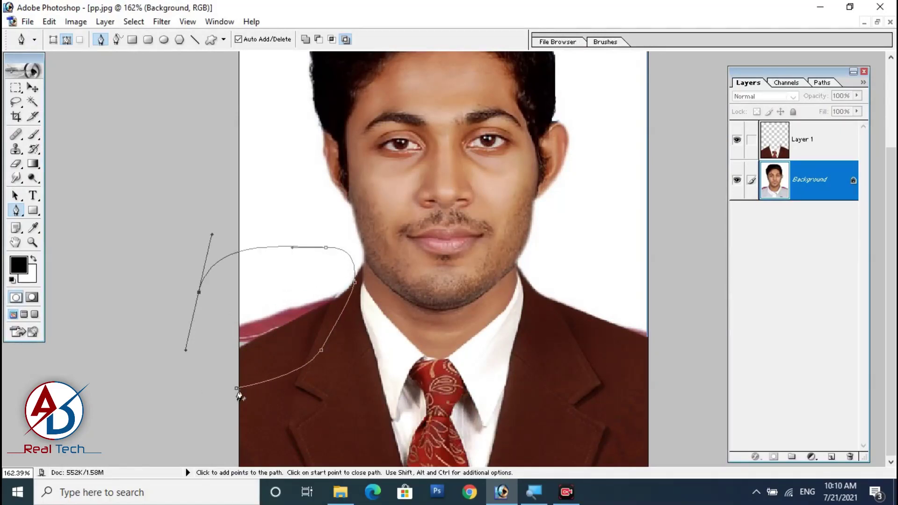
left_click(237, 389)
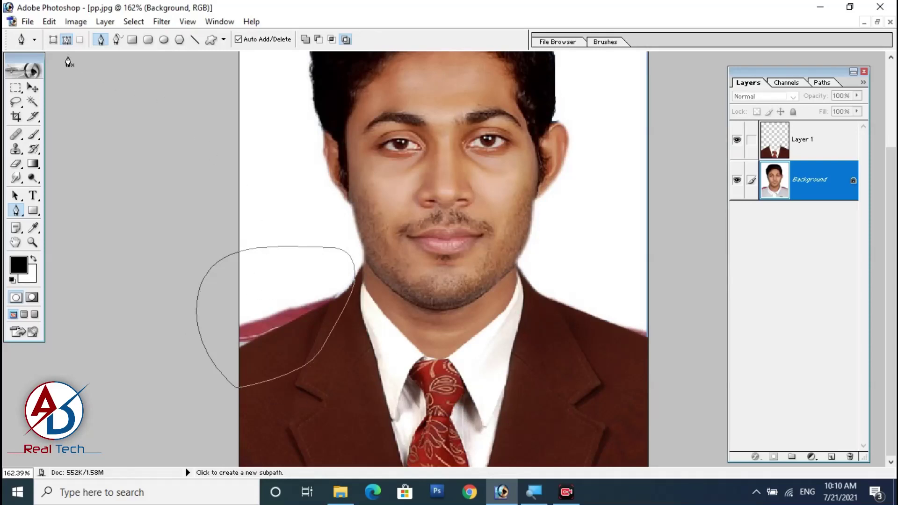
- Convert the path at the left shoulder to a selection, clear the original shirt inside it from the Background layer, and deselect
key("ctrl+Return")
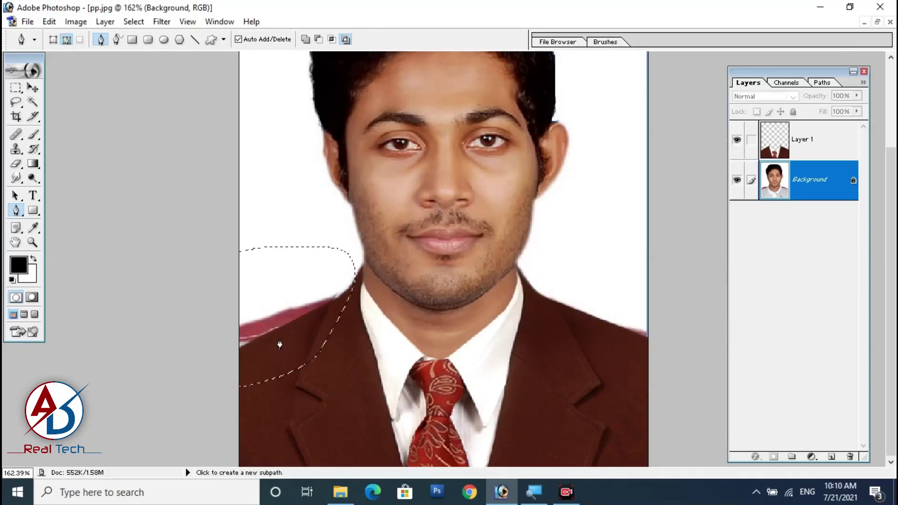
key("ctrl+d")
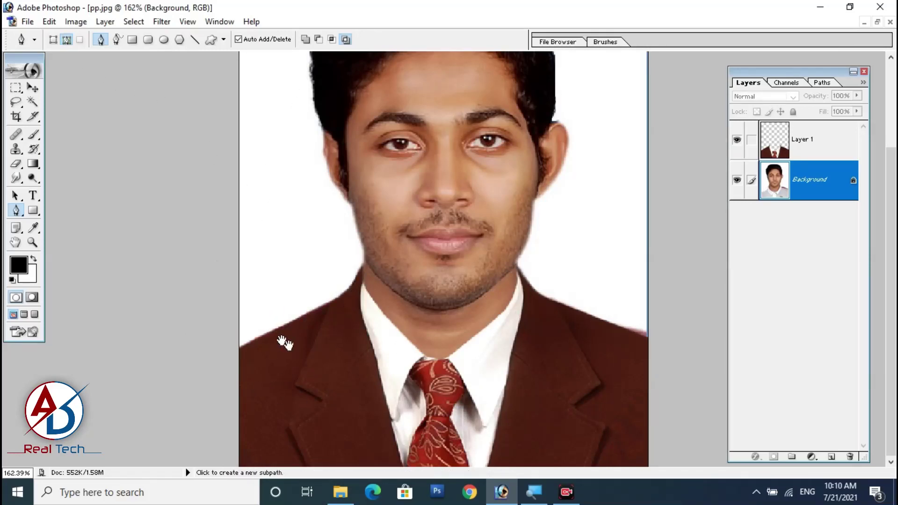
- Outline the shirt remnant above the coat's right shoulder with a closed Pen path, clear it from the Background as a selection, and deselect
left_click(539, 269)
left_click_drag(590, 371, 650, 400)
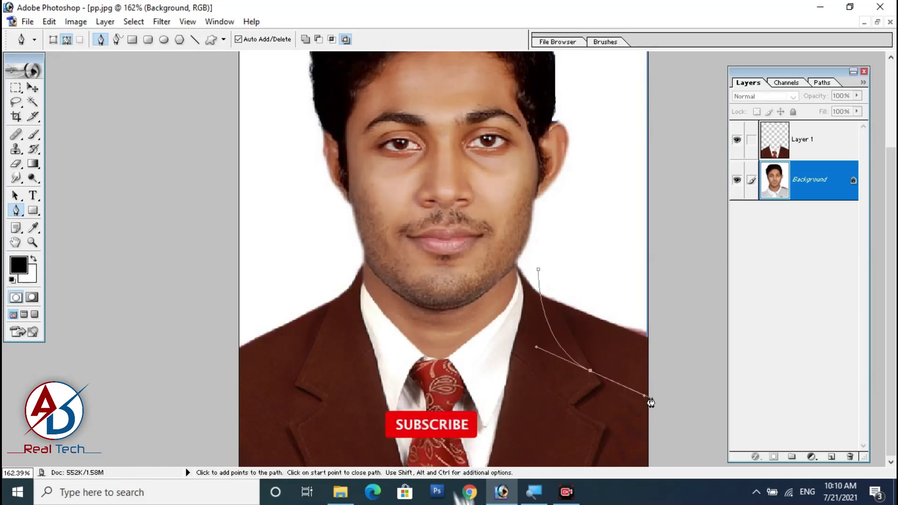
left_click_drag(707, 380, 714, 325)
left_click_drag(701, 287, 642, 258)
left_click(538, 270)
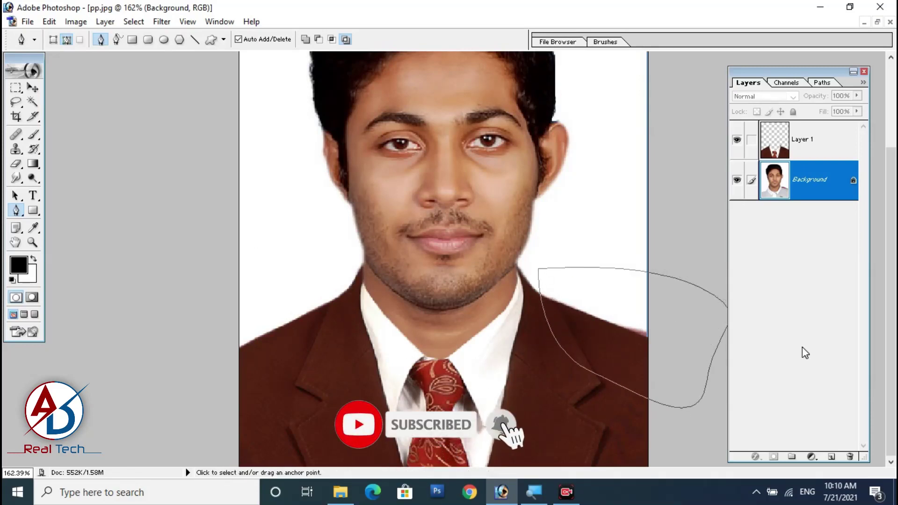
key("ctrl+Return")
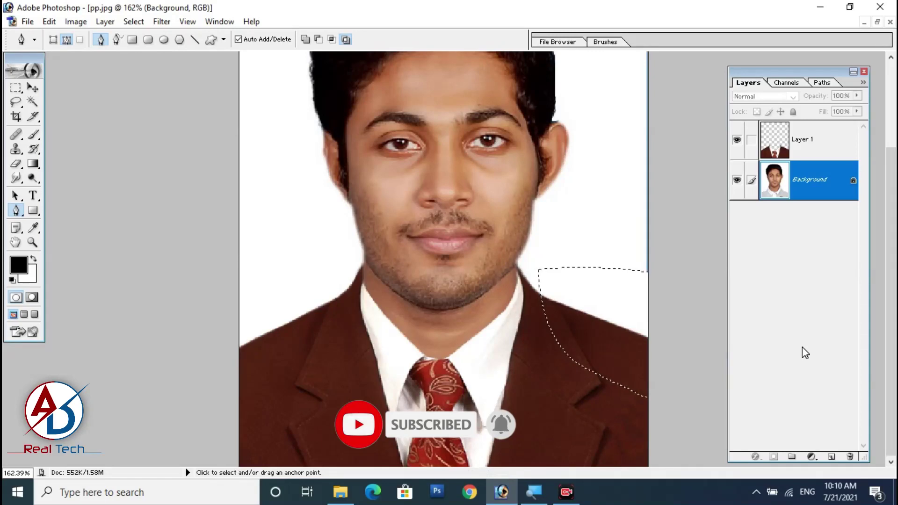
key("ctrl+d")
scroll(614, 355, "up", 4)
scroll(615, 355, "down", 4)
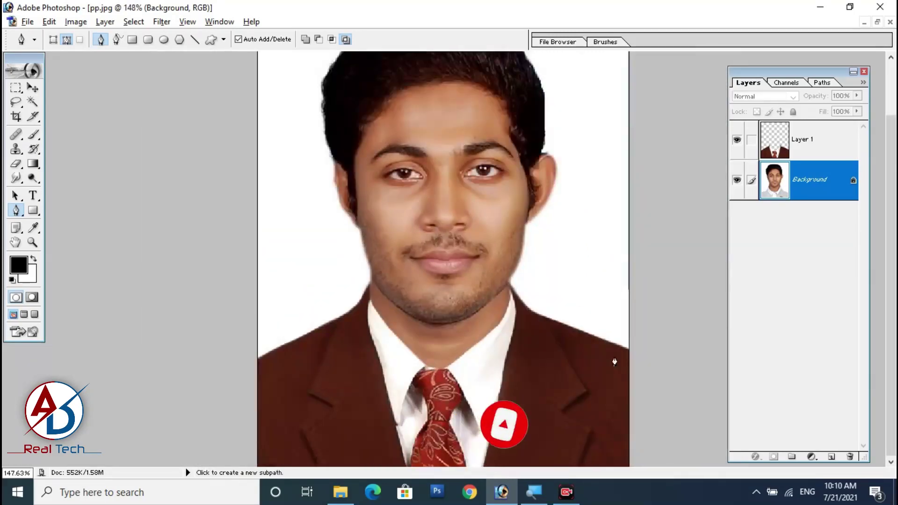
left_click(33, 101)
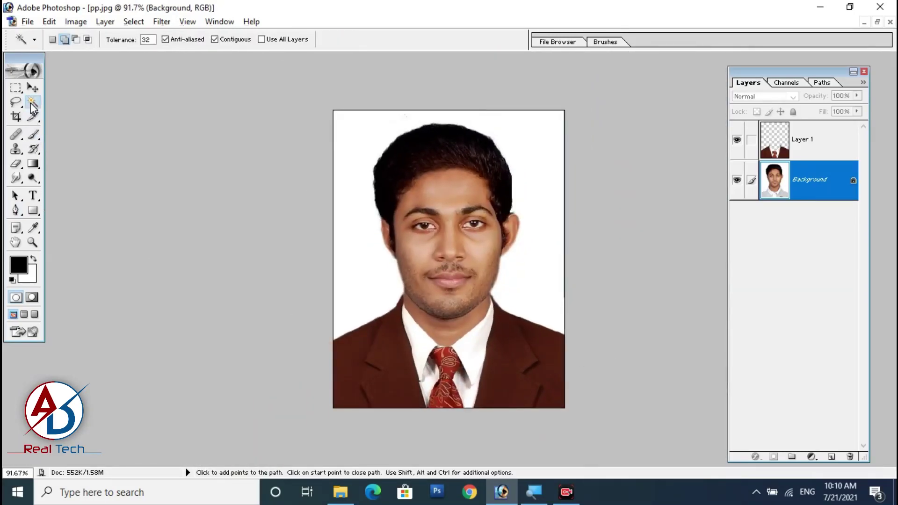
left_click(367, 172)
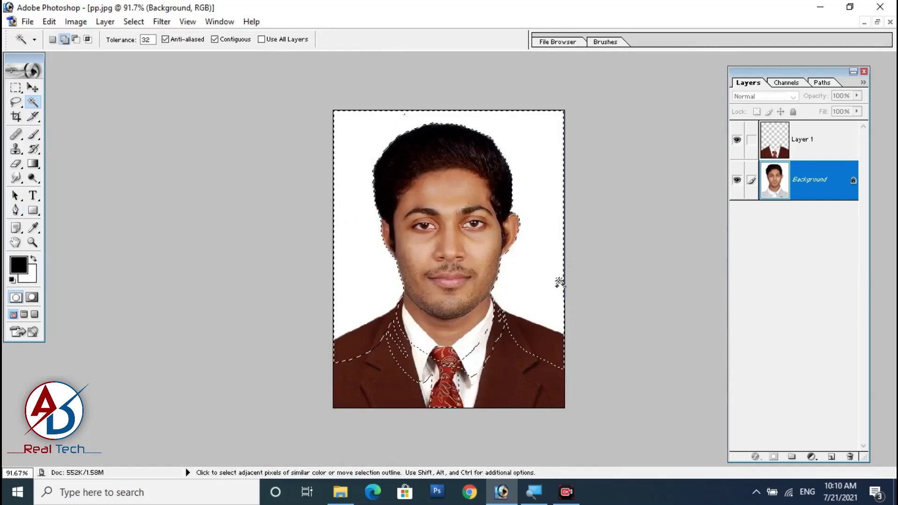
left_click(546, 261)
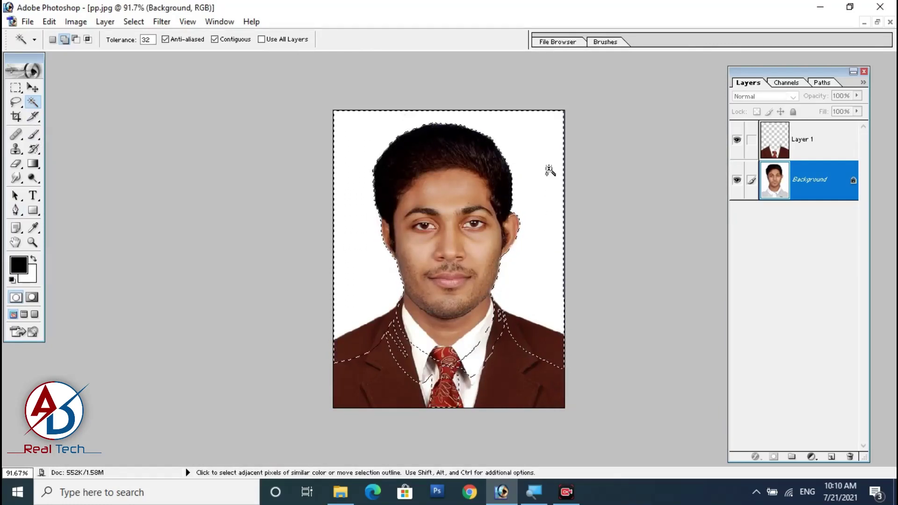
scroll(541, 211, "down", 1)
scroll(539, 376, "up", 2)
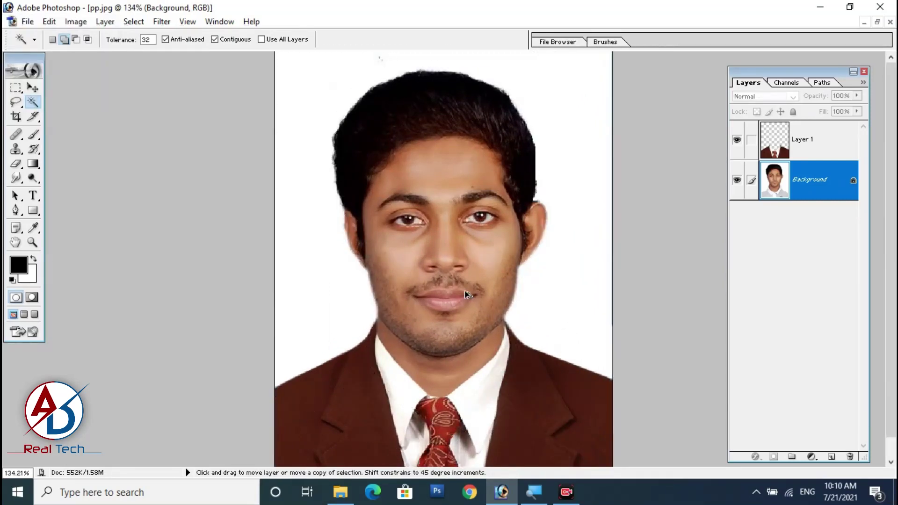
scroll(468, 296, "up", 1)
scroll(468, 296, "down", 1)
scroll(466, 307, "down", 1)
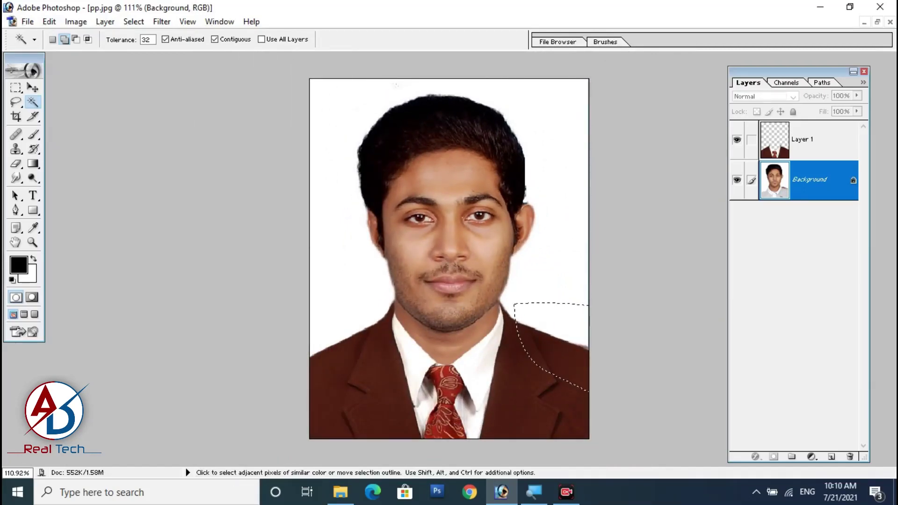
scroll(466, 307, "up", 1)
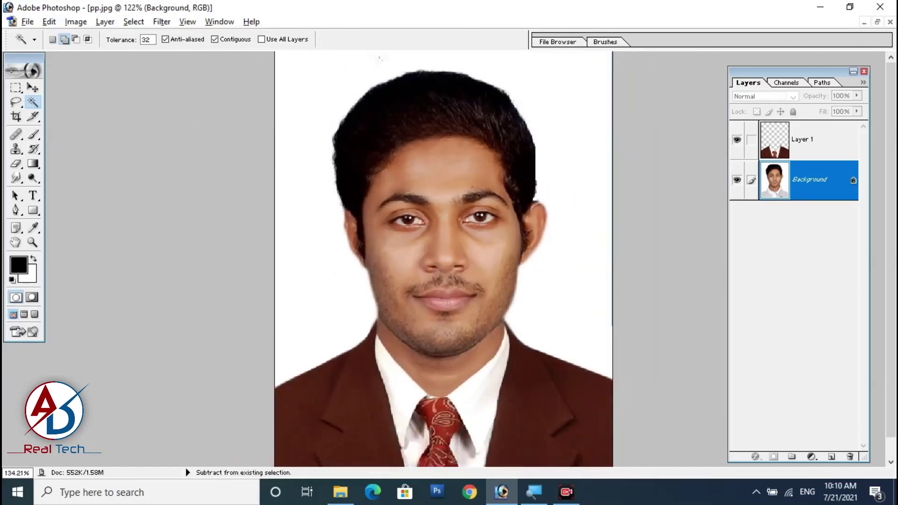
scroll(466, 307, "down", 1)
left_click(33, 88)
scroll(462, 266, "up", 2)
scroll(458, 266, "down", 3)
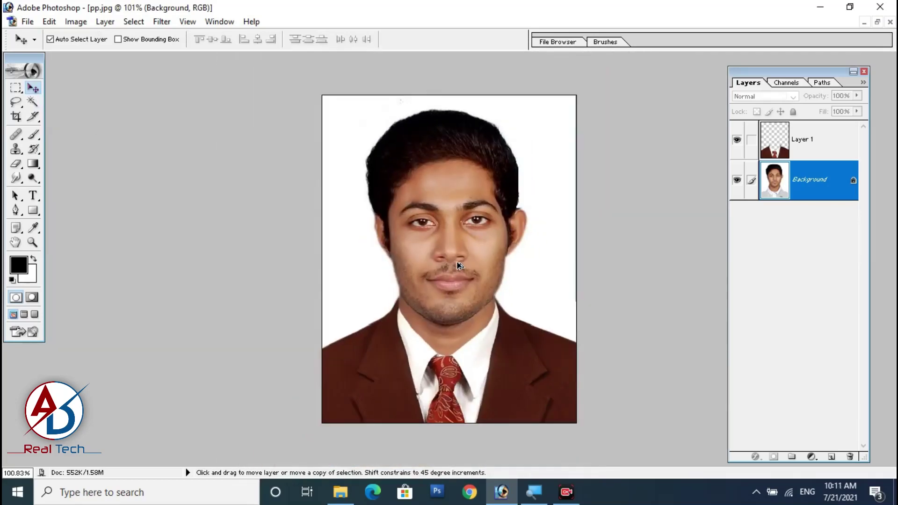
scroll(459, 266, "up", 1)
- Merge the coat on Layer 1 down into the Background layer
left_click(837, 142)
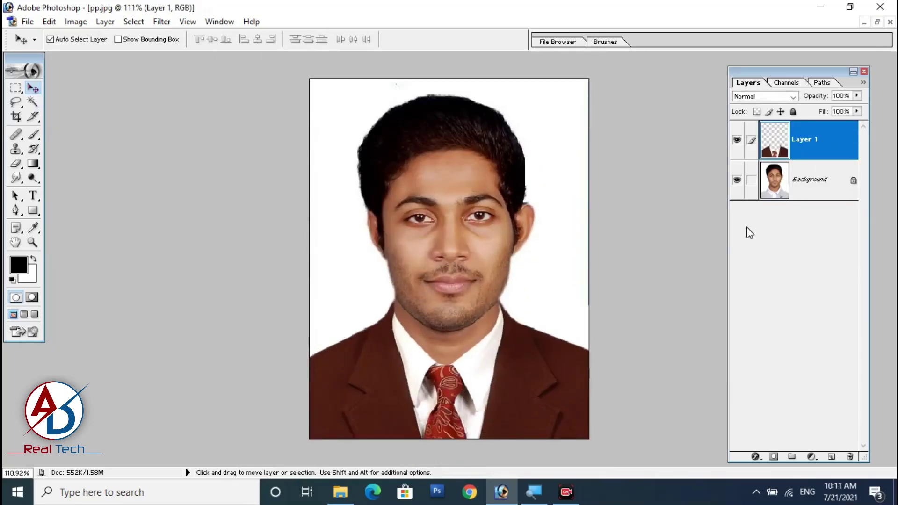
left_click(797, 193)
left_click(847, 155)
right_click(817, 152)
left_click(813, 304)
right_click(838, 132)
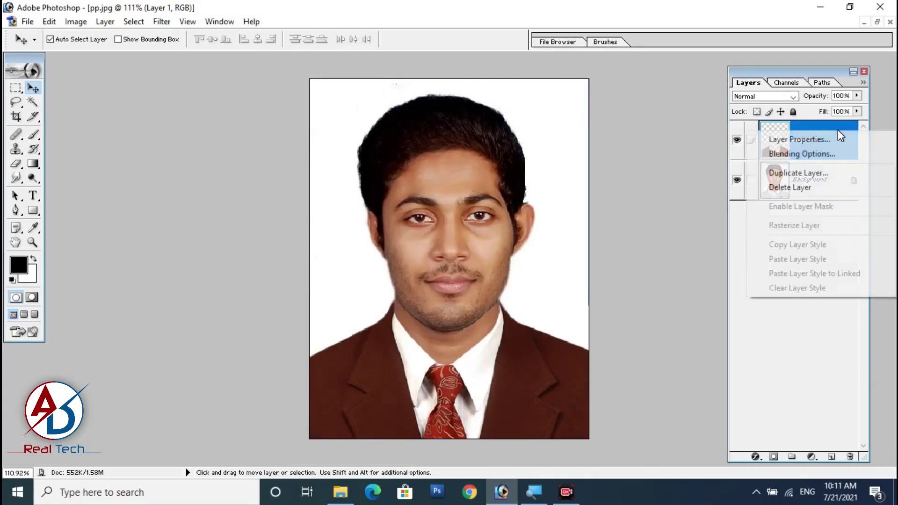
left_click(810, 361)
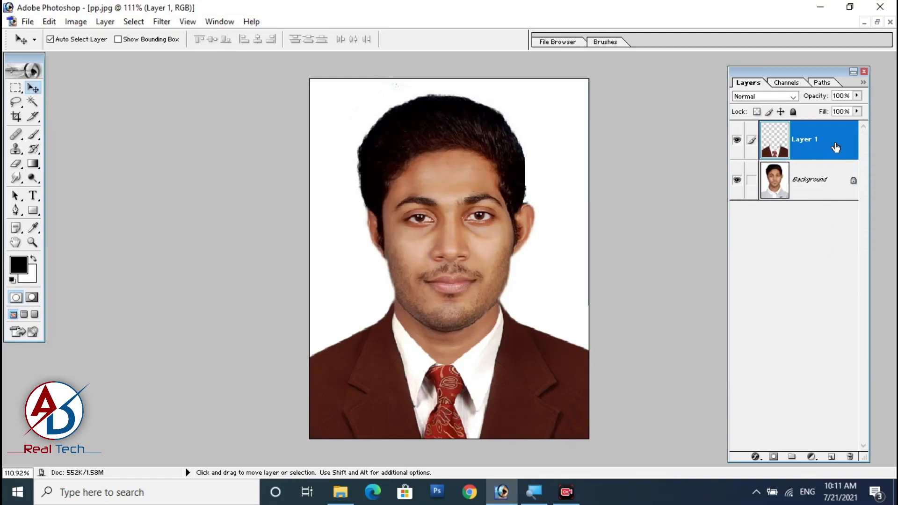
left_click(108, 22)
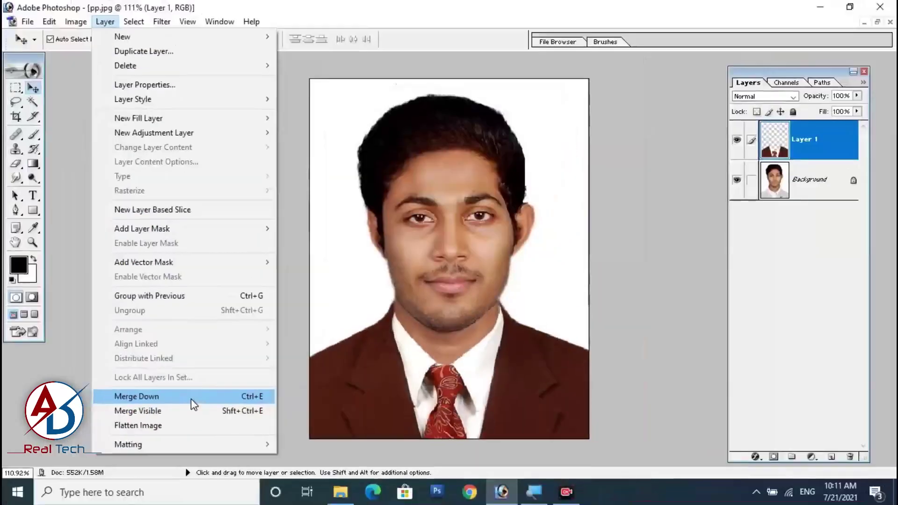
left_click(192, 398)
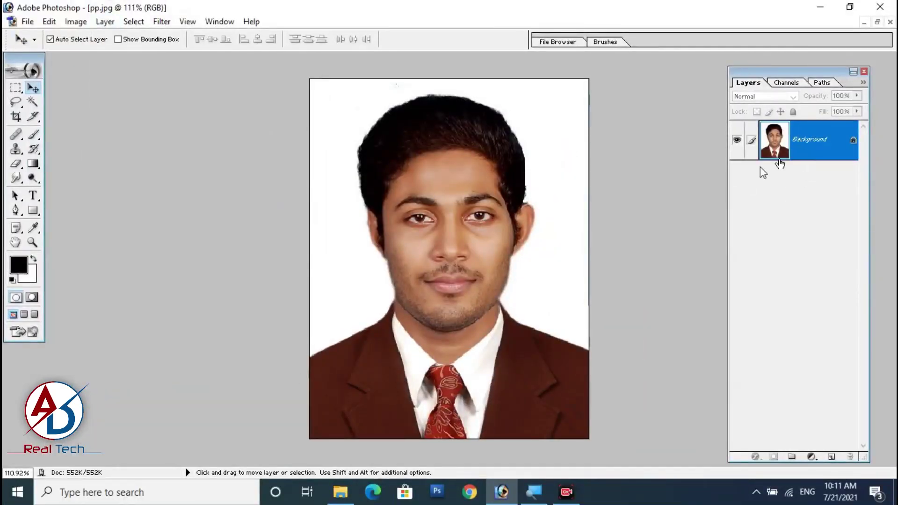
- Set the Crop tool's target size to 35 mm wide by 45 mm high
left_click(16, 117)
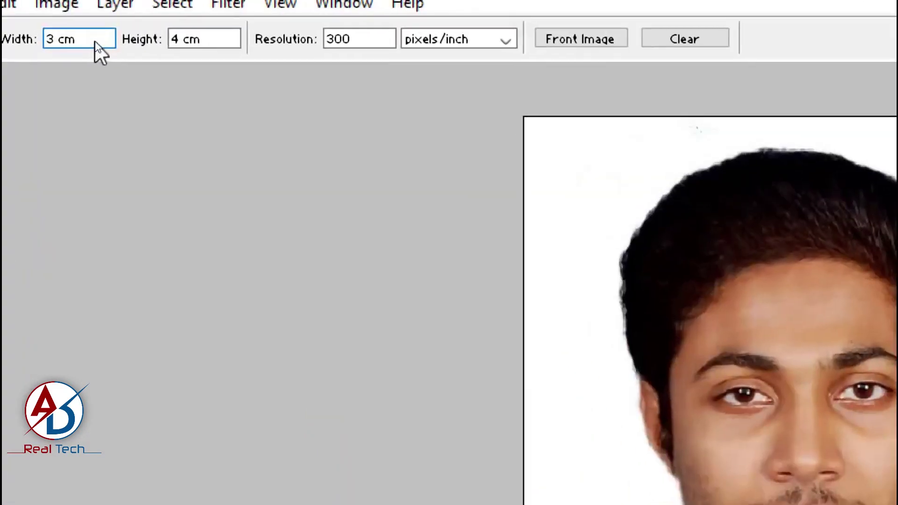
left_click_drag(96, 43, 39, 40)
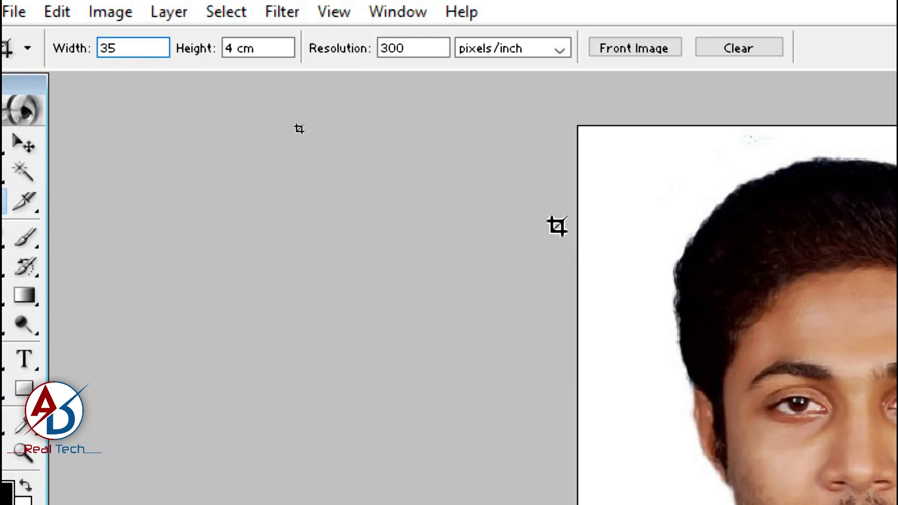
key("Tab")
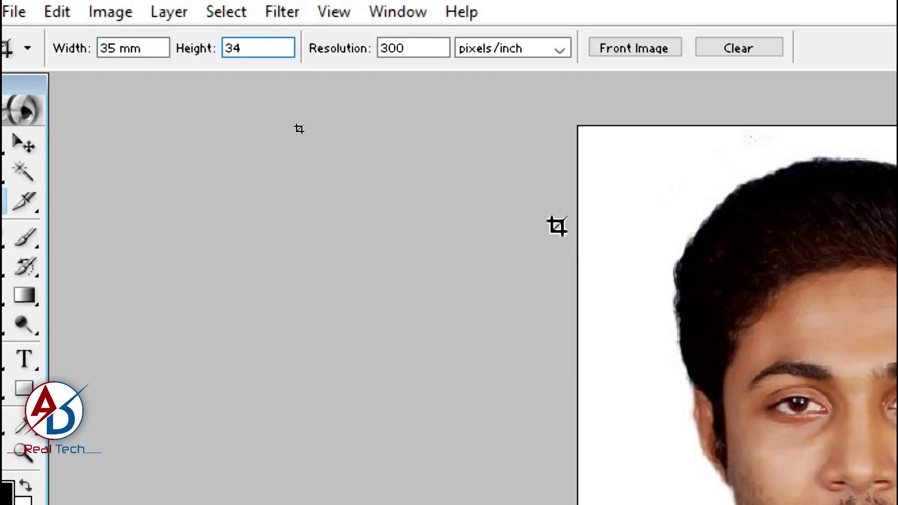
type("45mm")
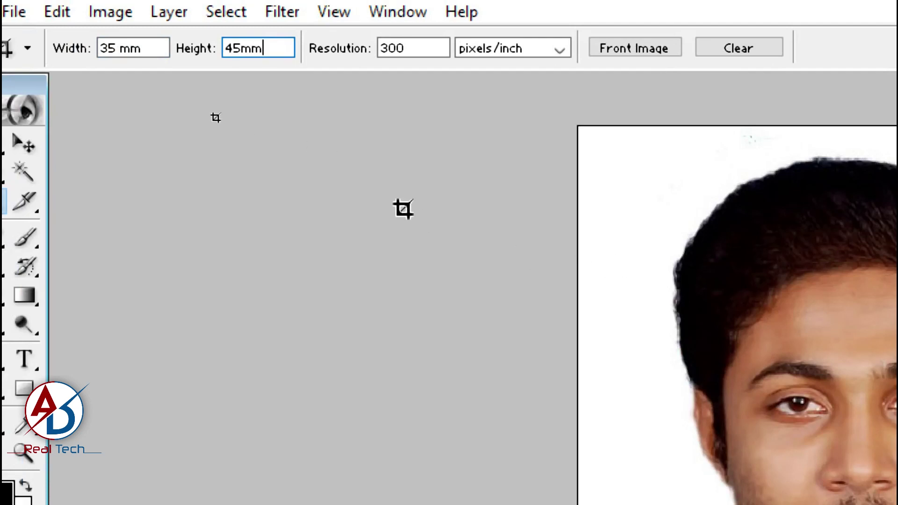
left_click(142, 49)
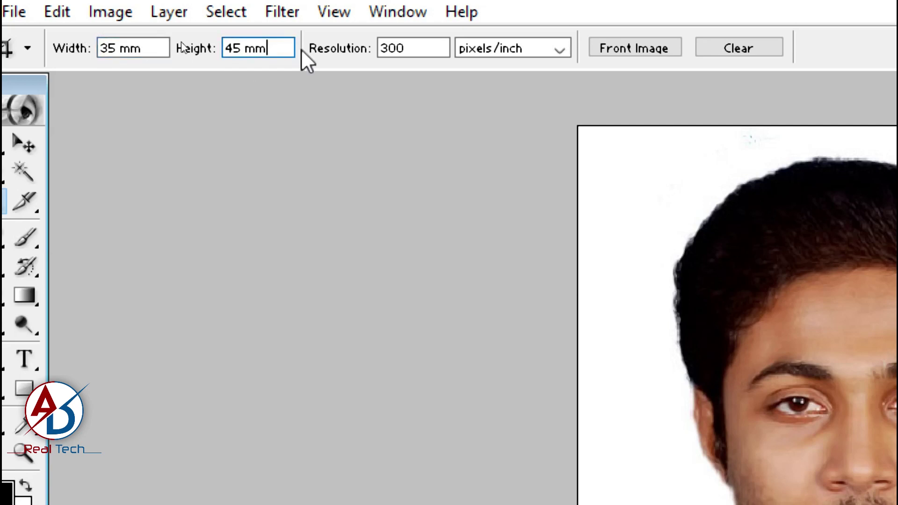
left_click(415, 46)
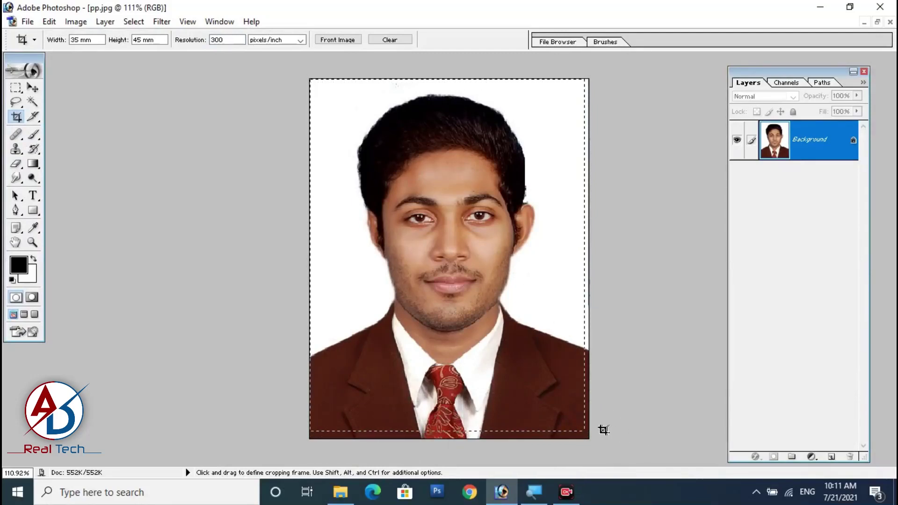
- Frame nearly the whole photo with the Crop tool, nudge the frame right and down to centre it on the man, and apply the crop
left_click_drag(602, 427, 591, 424)
key("Right")
key("Right")
key("Right")
key("Right")
key("Right")
key("Right")
key("Right")
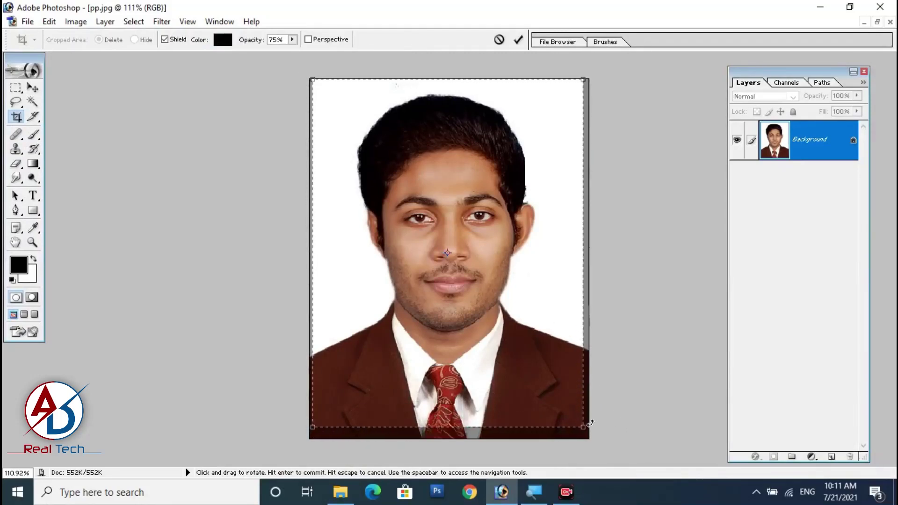
key("Down")
key("Down")
key("Down")
key("Down")
key("Down")
key("Down")
key("Down")
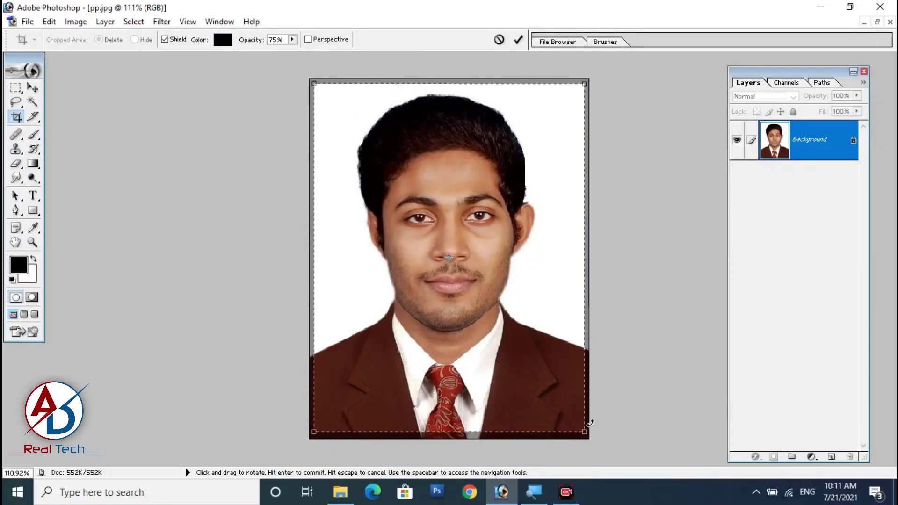
key("Return")
scroll(393, 180, "up", 5)
scroll(394, 201, "down", 8)
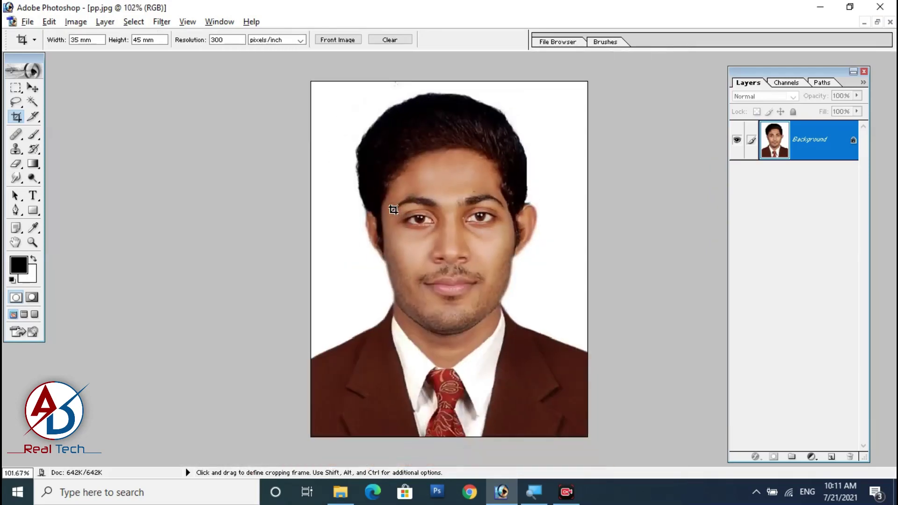
- Examine the cropped photo, checking the man's head, the coat edges and the white background
left_click(38, 90)
scroll(384, 246, "up", 1)
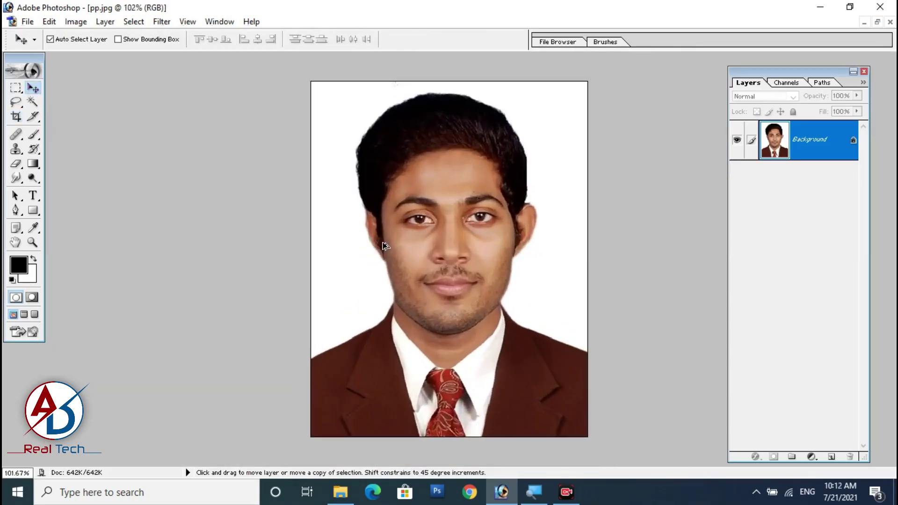
scroll(384, 246, "down", 1)
scroll(385, 246, "down", 1)
scroll(385, 247, "up", 2)
scroll(472, 191, "down", 1)
scroll(369, 165, "up", 1)
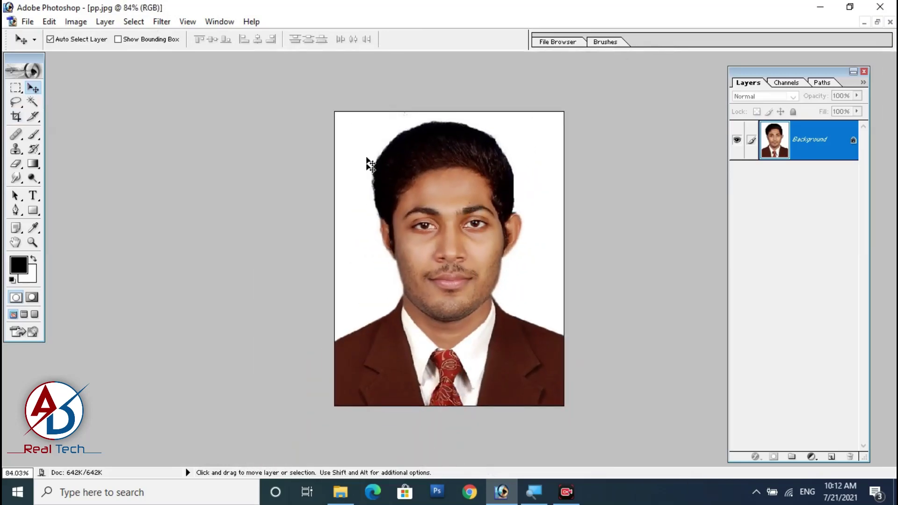
scroll(495, 196, "up", 2)
scroll(498, 196, "down", 2)
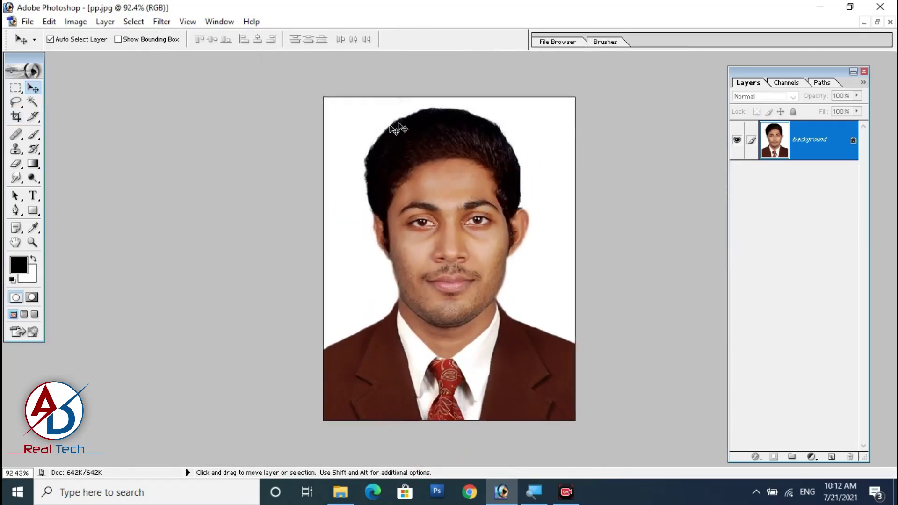
scroll(503, 220, "up", 3)
scroll(503, 221, "down", 2)
scroll(503, 222, "down", 1)
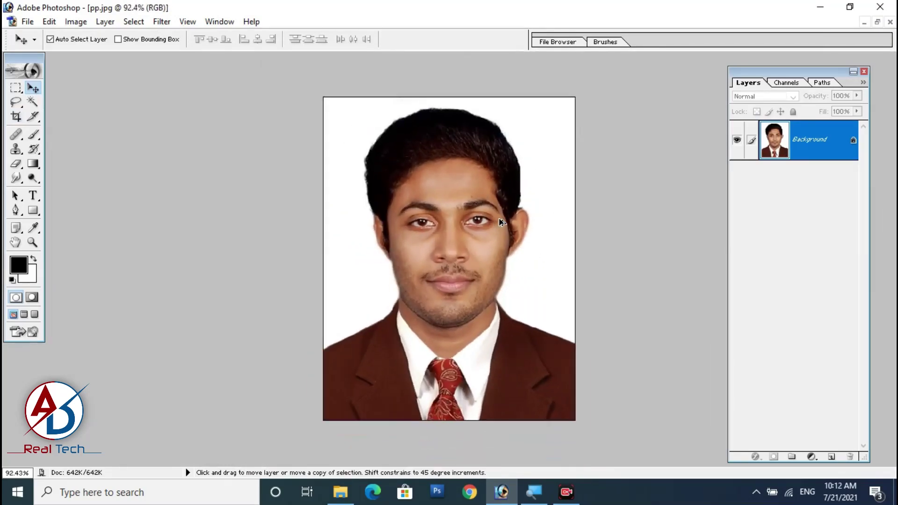
scroll(502, 222, "up", 2)
scroll(503, 222, "down", 1)
scroll(503, 222, "up", 1)
scroll(503, 222, "down", 1)
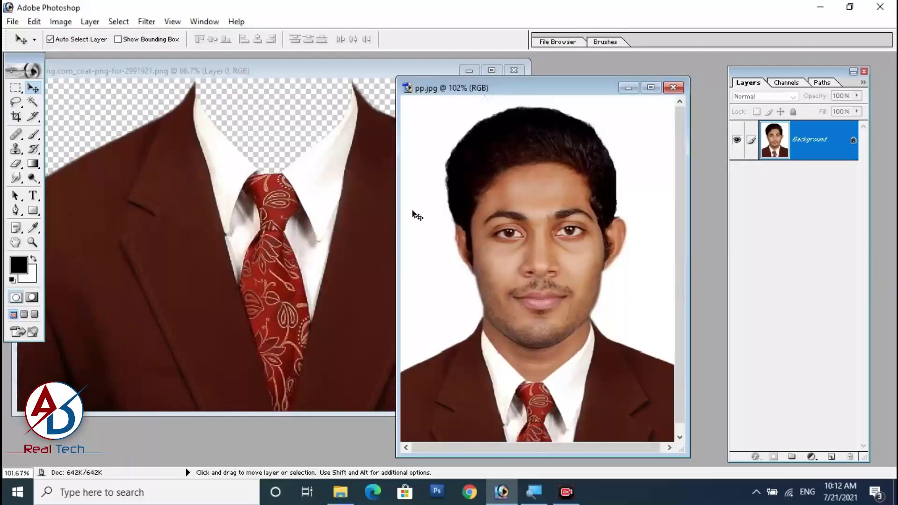
- Close the source coat PNG document, leaving only pp.jpg open
left_click(313, 136)
left_click(514, 71)
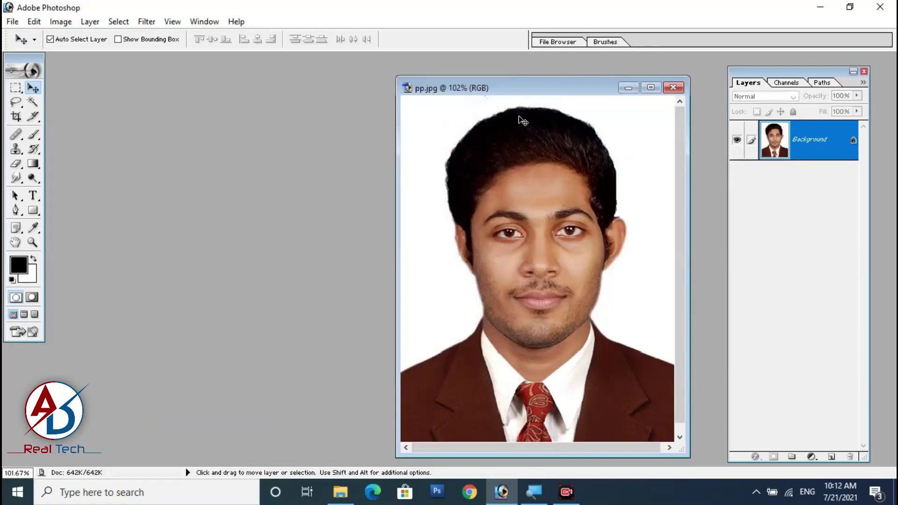
scroll(517, 195, "up", 1)
scroll(518, 195, "down", 3)
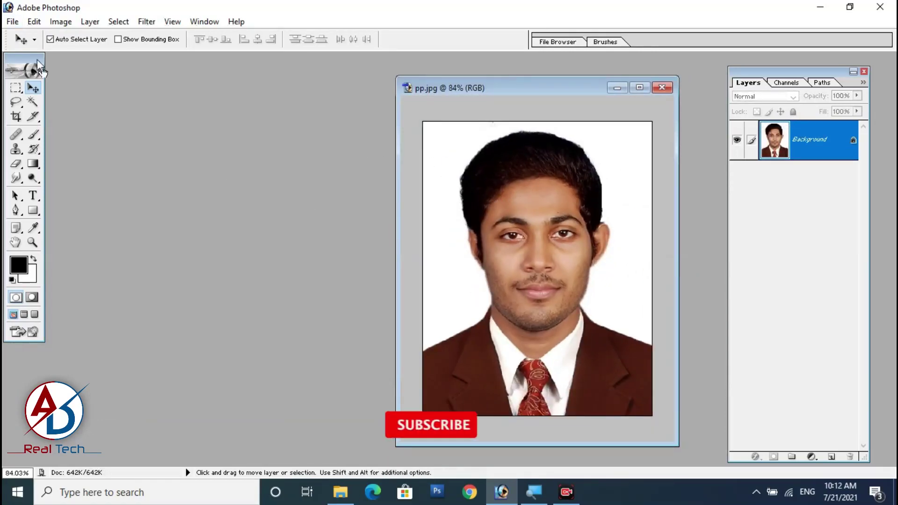
- Create a new RGB document with the 4 x 6 inch preset, 300 pixels/inch and white contents
left_click(12, 23)
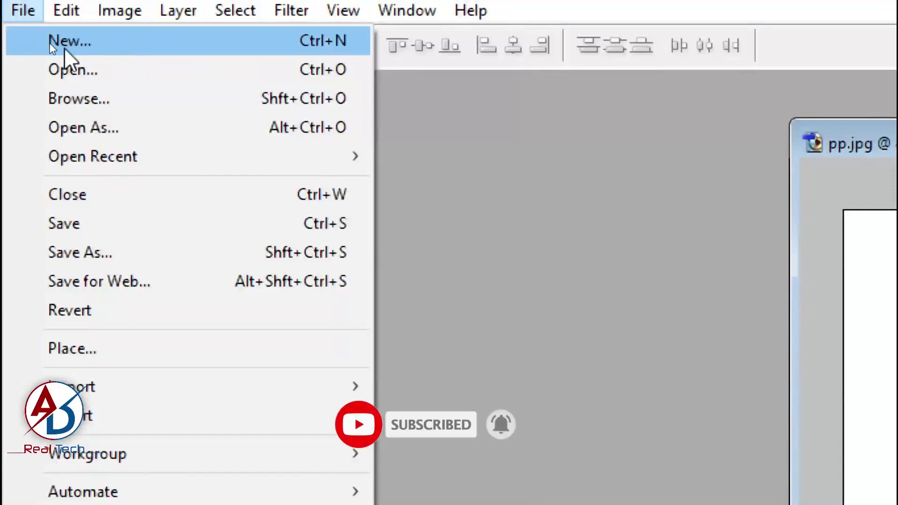
left_click(90, 42)
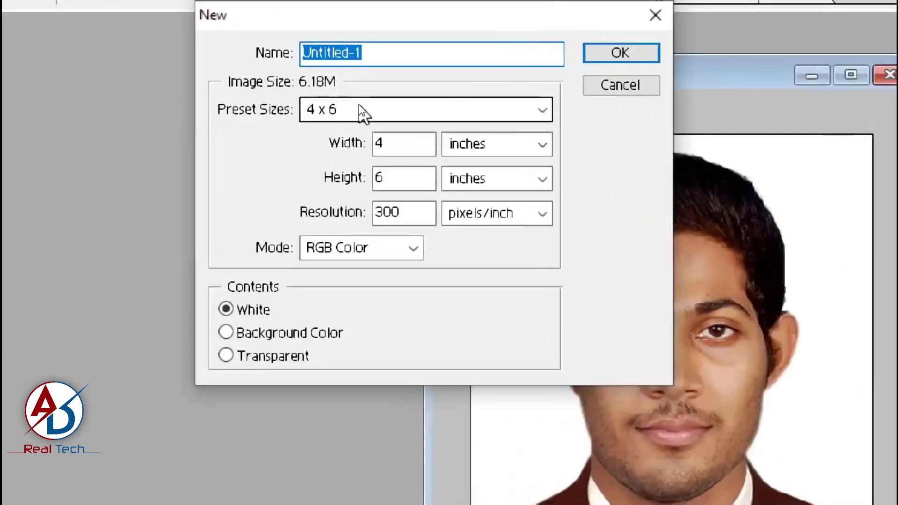
left_click(358, 105)
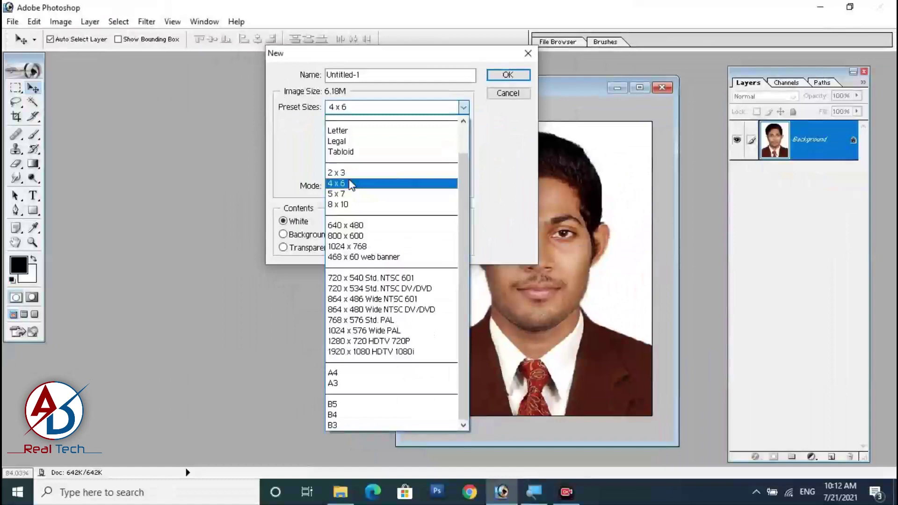
left_click(569, 111)
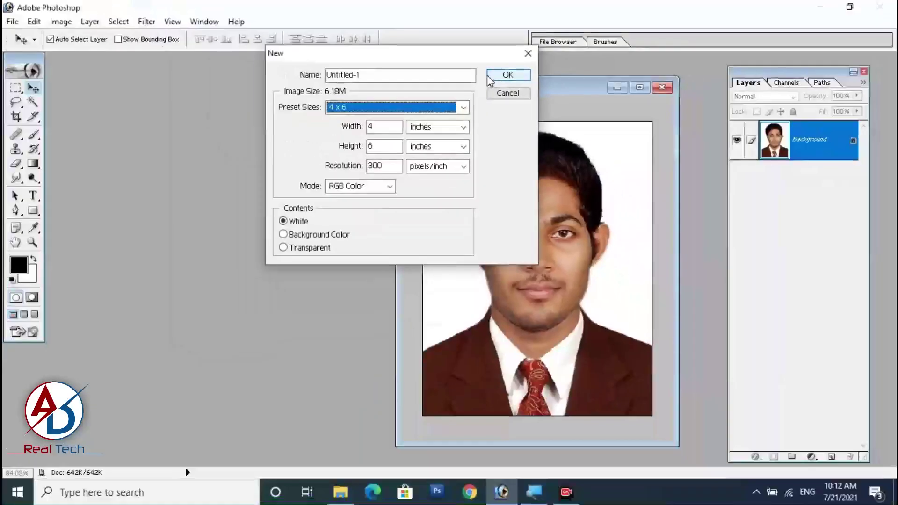
left_click(488, 75)
left_click_drag(161, 82, 235, 89)
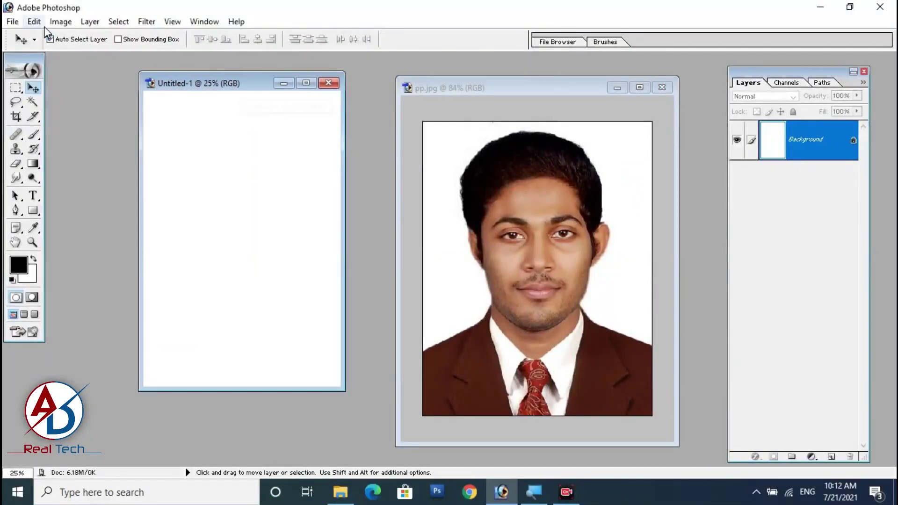
- Rotate the blank document's canvas 90° clockwise and copy the passport photo from pp.jpg into it
left_click(66, 27)
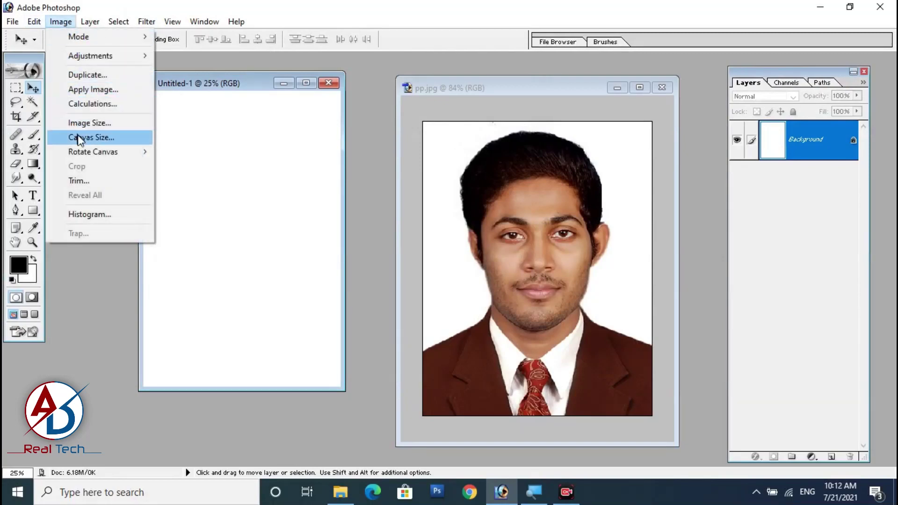
mouse_move(93, 153)
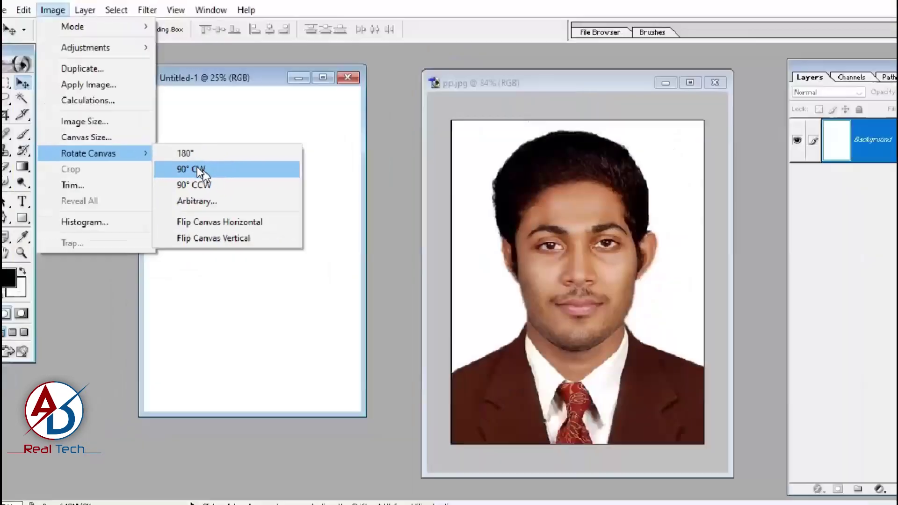
left_click(192, 167)
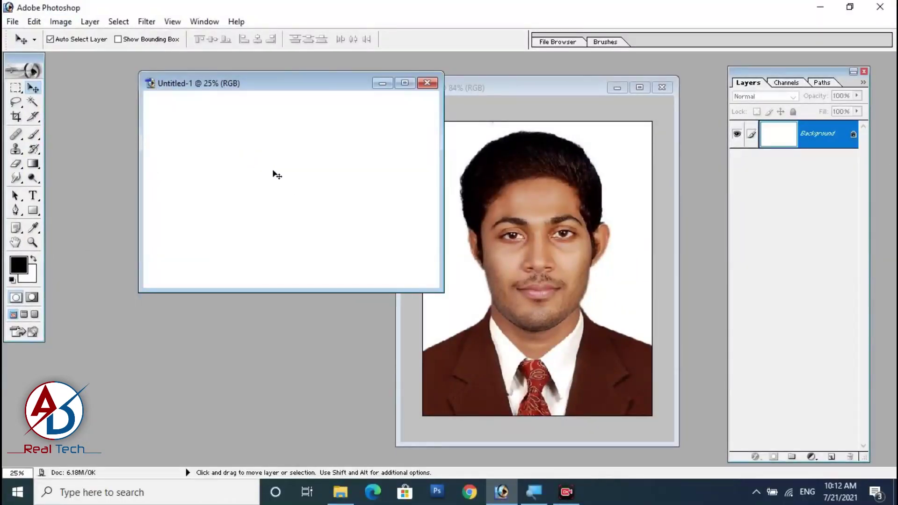
left_click_drag(547, 288, 276, 179)
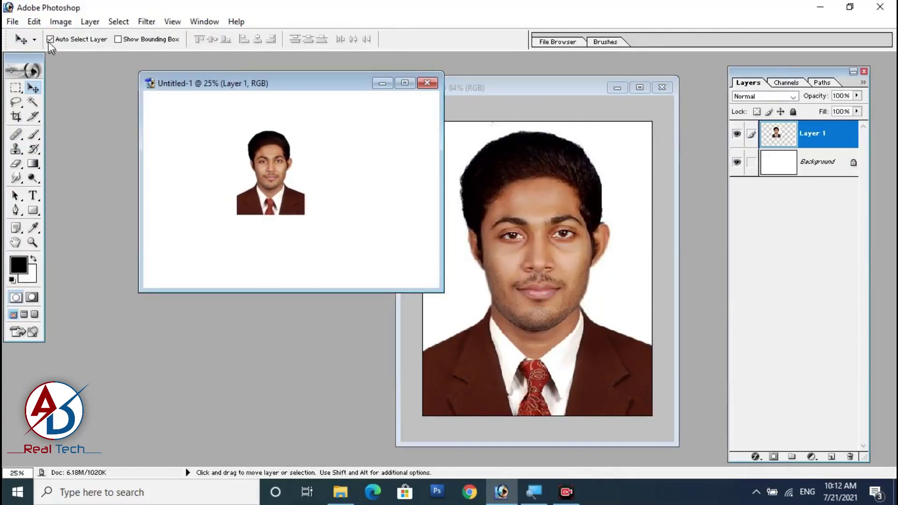
left_click(34, 22)
left_click(63, 244)
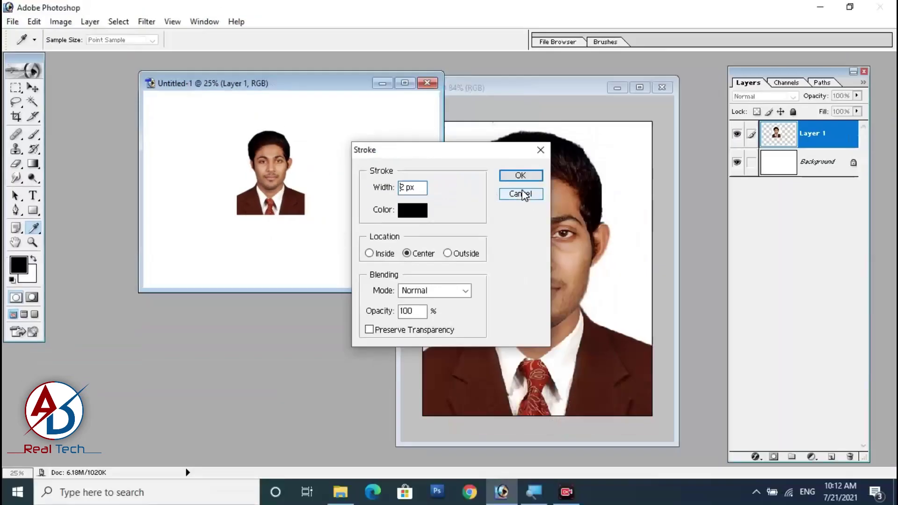
left_click(644, 200)
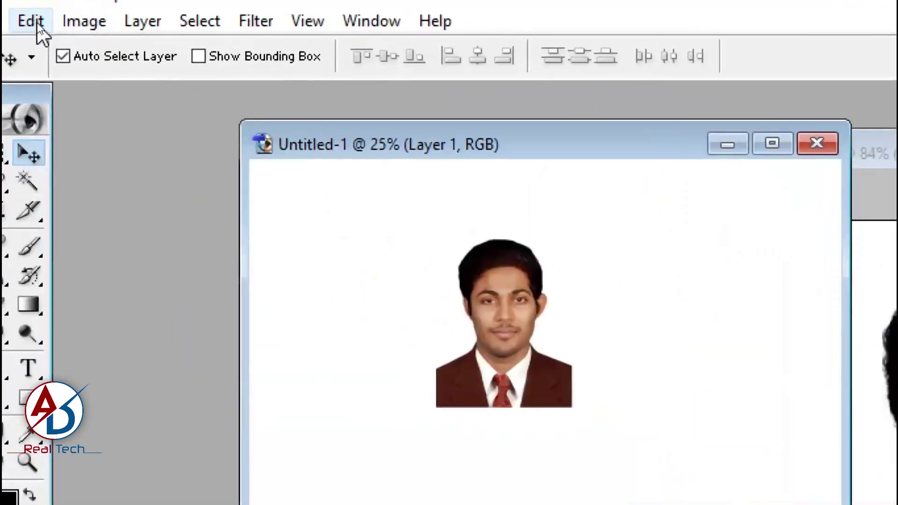
- Outline the placed photo with a 2 px black stroke, centred, in Normal mode at 100% opacity
left_click(37, 22)
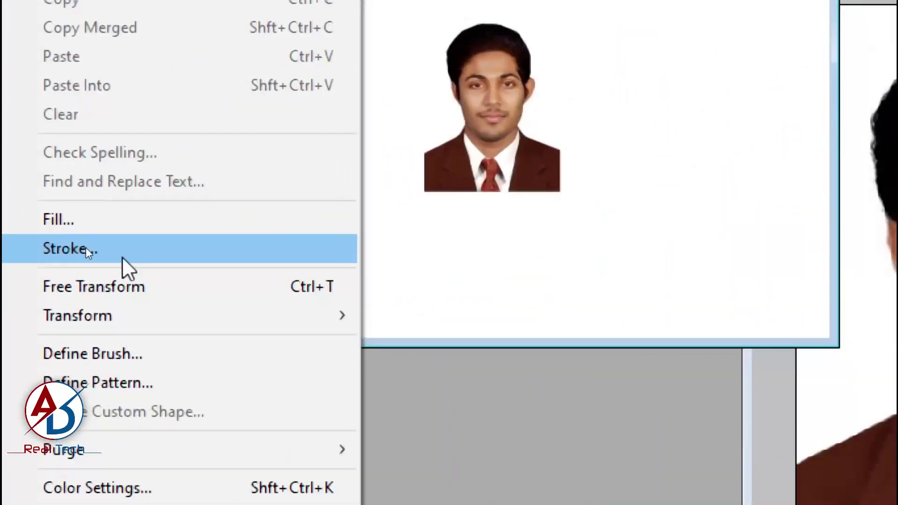
left_click(70, 243)
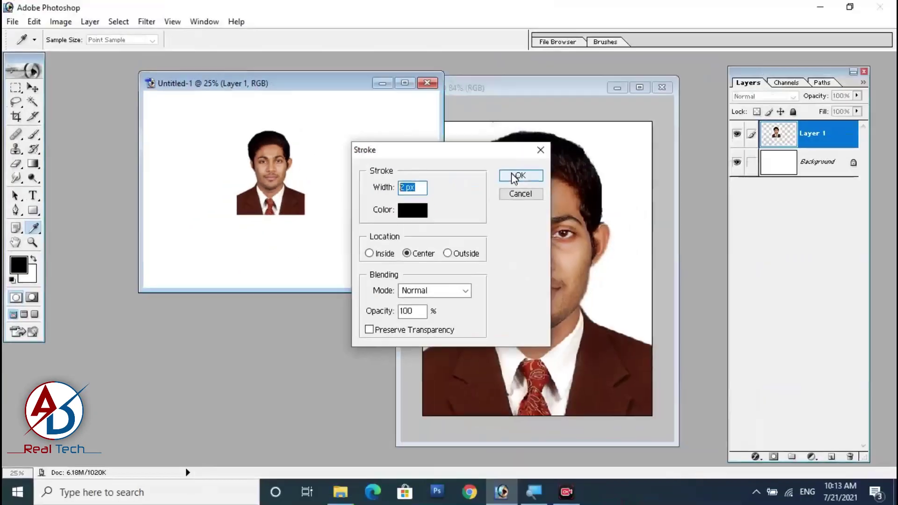
left_click(617, 164)
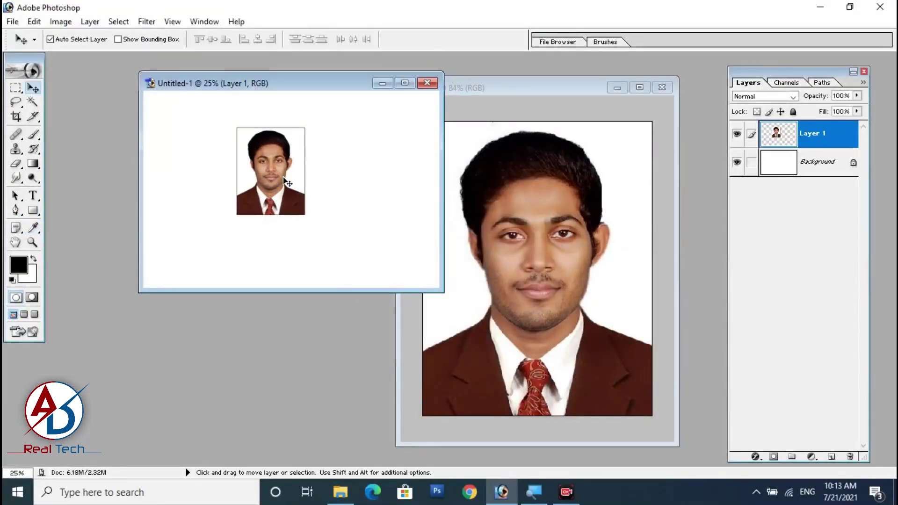
- Move the outlined photo to the canvas's upper-left corner and duplicate it three times to form a row of four along the upper edge
left_click_drag(284, 179, 402, 176)
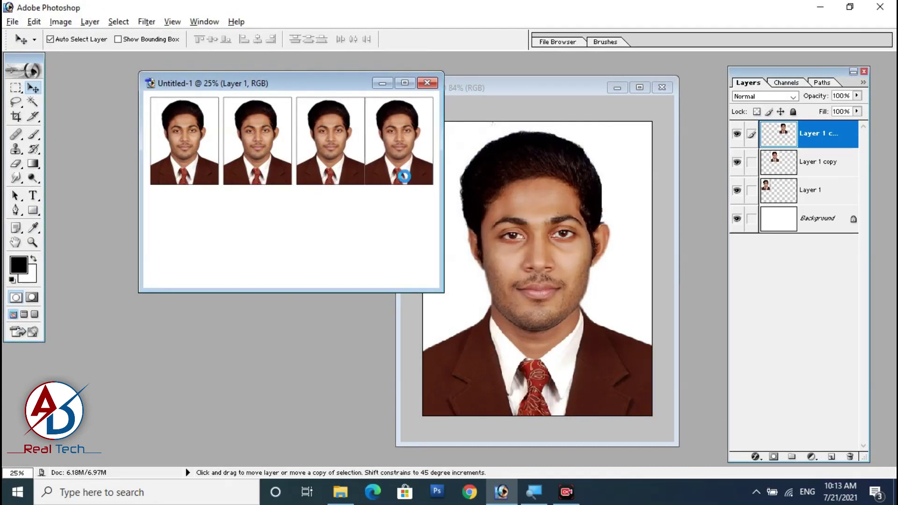
key("shift+Right")
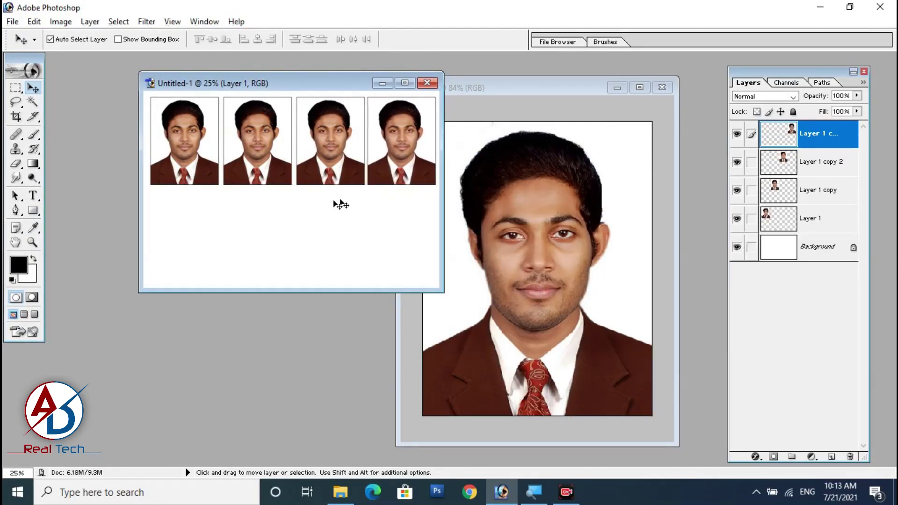
- Nudge the four photos horizontally, one at a time, until the gaps and side margins of the row are even
left_click(200, 166)
key("shift+Left")
key("shift+Left")
left_click(253, 170)
key("shift+Left")
key("shift+Left")
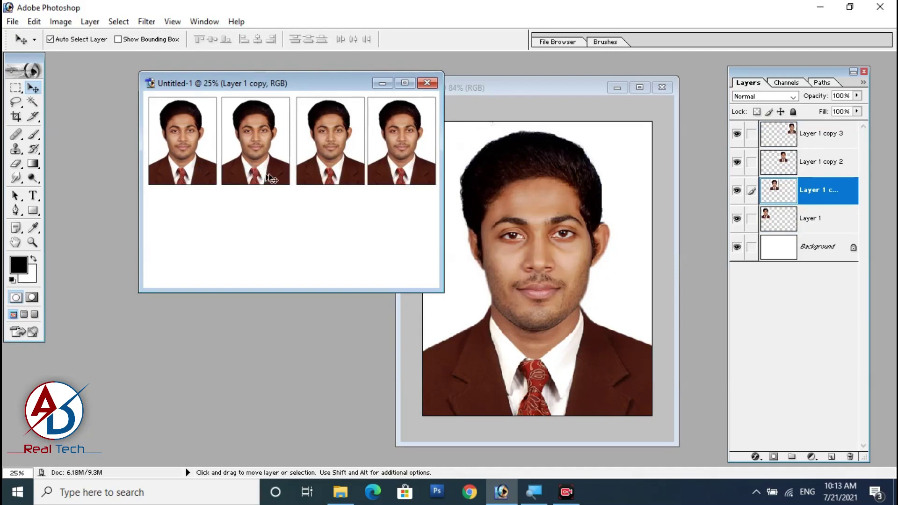
left_click(322, 183)
key("shift+Left")
key("shift+Left")
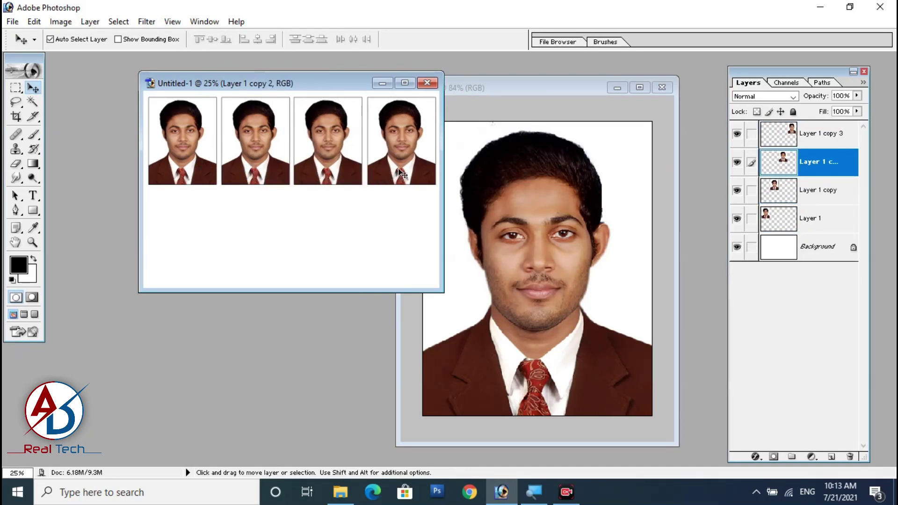
left_click(402, 173)
key("shift+Left")
left_click(333, 177)
key("shift+Left")
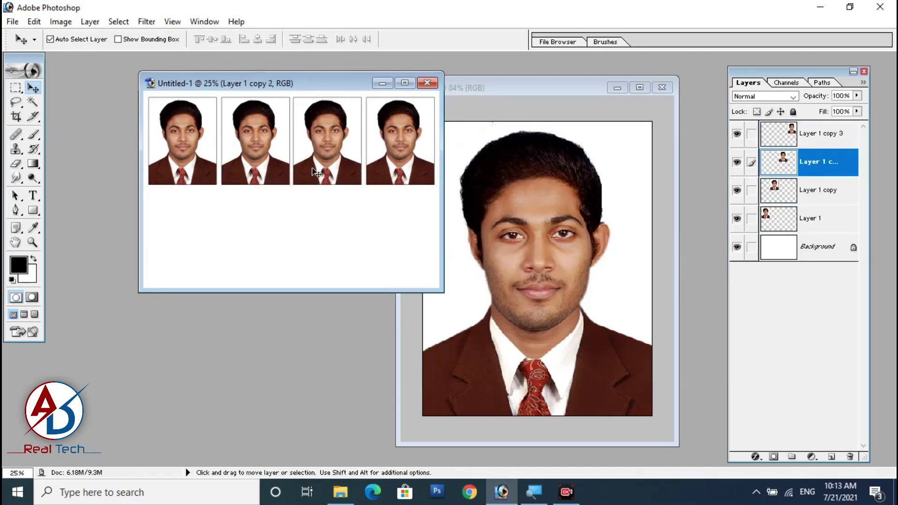
key("shift+Right")
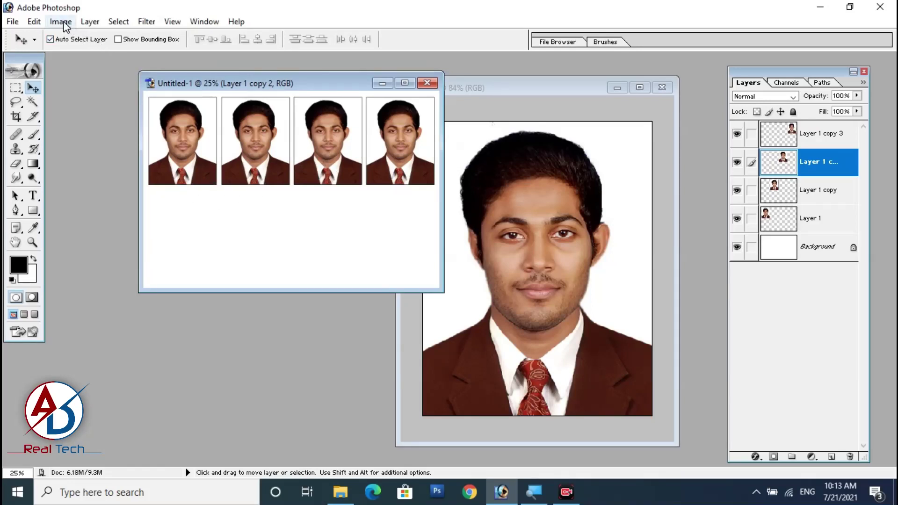
- Merge the four photo layers into a single layer, keeping the white background separate
left_click(818, 136)
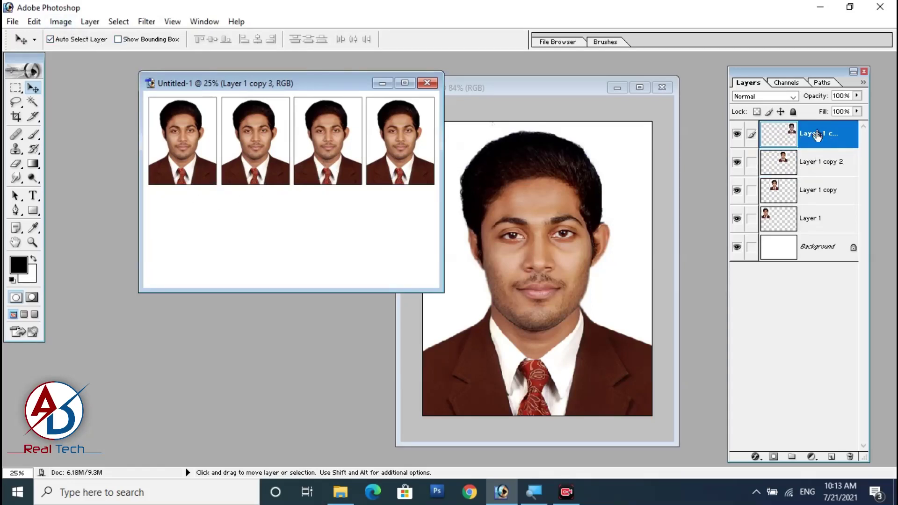
left_click(89, 22)
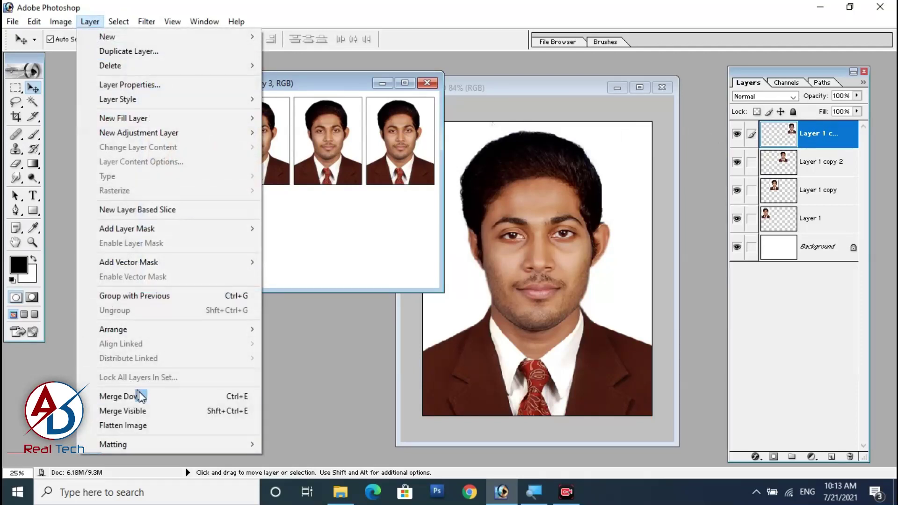
left_click(155, 397)
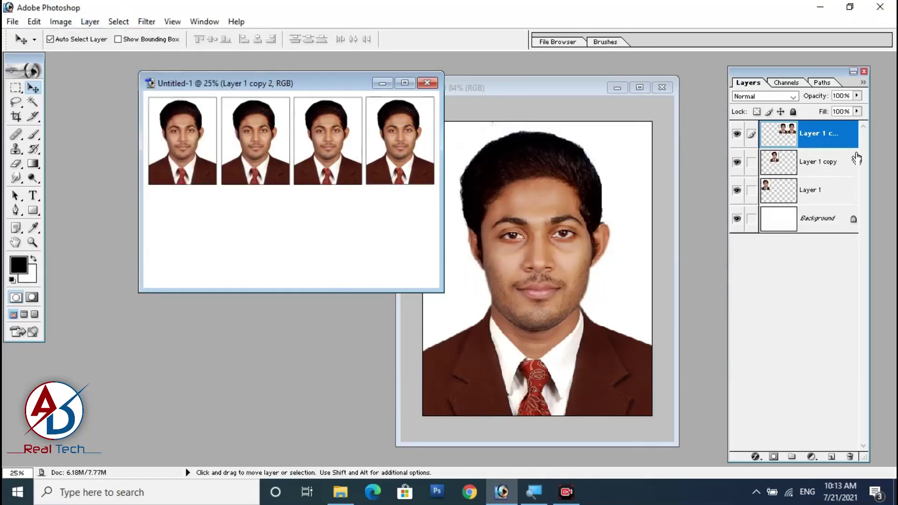
left_click(90, 22)
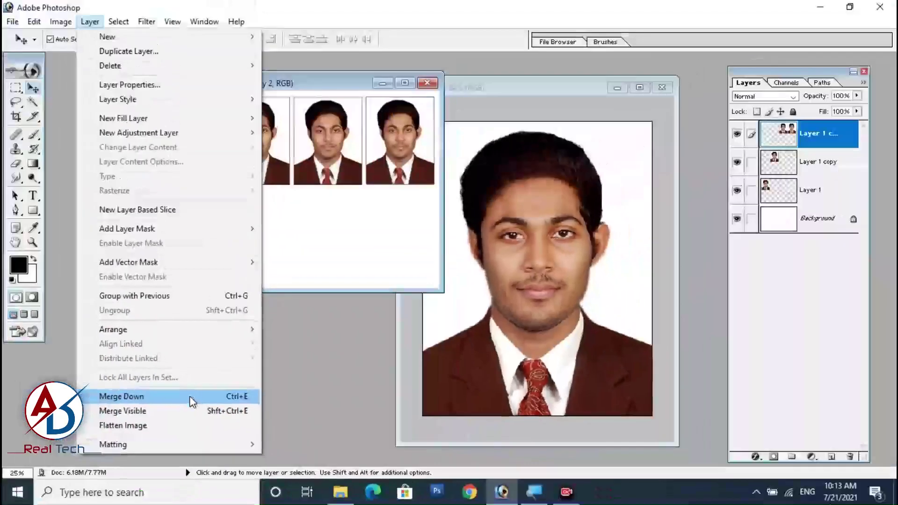
left_click(190, 397)
left_click(90, 21)
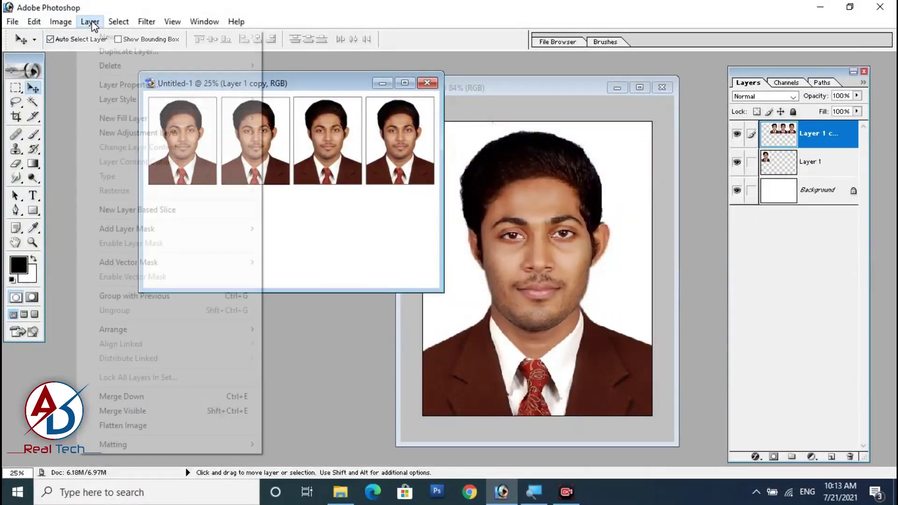
left_click(140, 396)
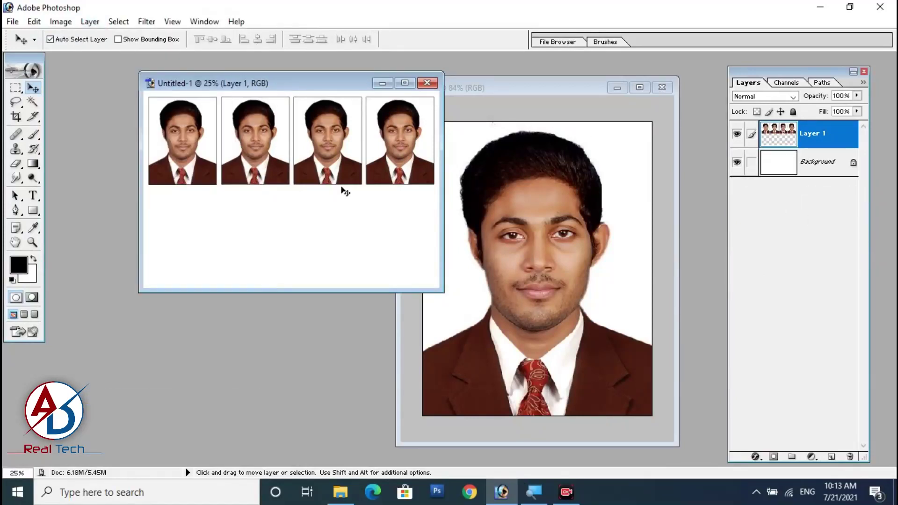
- Duplicate the merged row of photos directly below the first row and check the complete sheet of eight
left_click_drag(342, 187, 330, 237)
scroll(300, 205, "up", 1)
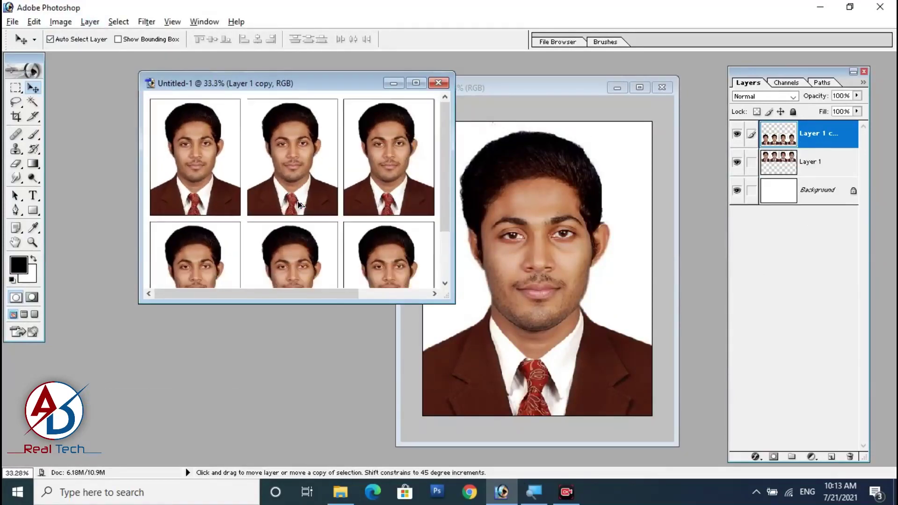
scroll(300, 205, "down", 10)
scroll(301, 205, "up", 4)
scroll(300, 205, "down", 1)
scroll(247, 209, "up", 2)
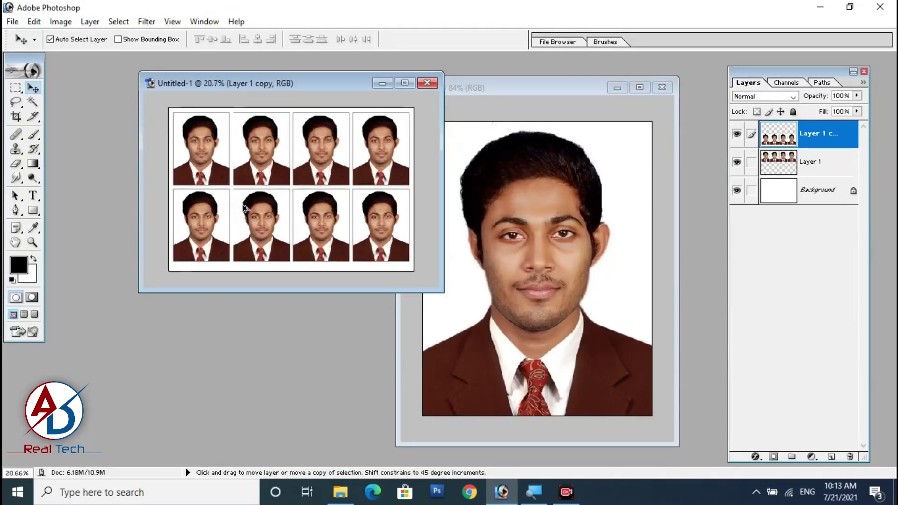
- Set up a save of the photo sheet in the desktop's New folder with the name 4R-1 and JPEG format
left_click(12, 21)
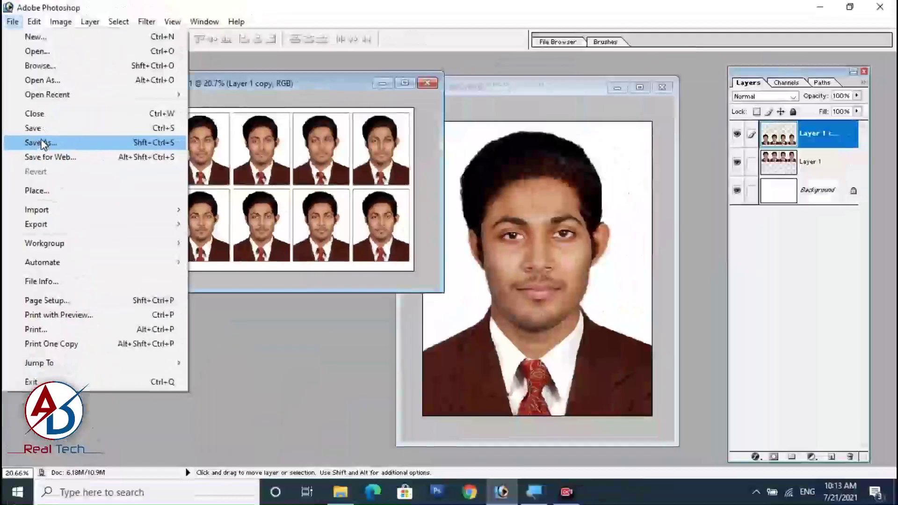
left_click(29, 143)
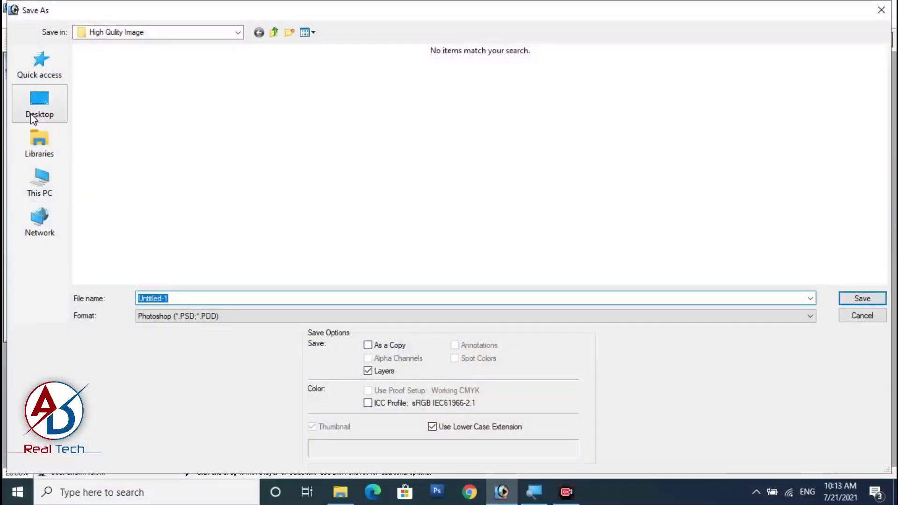
left_click(39, 108)
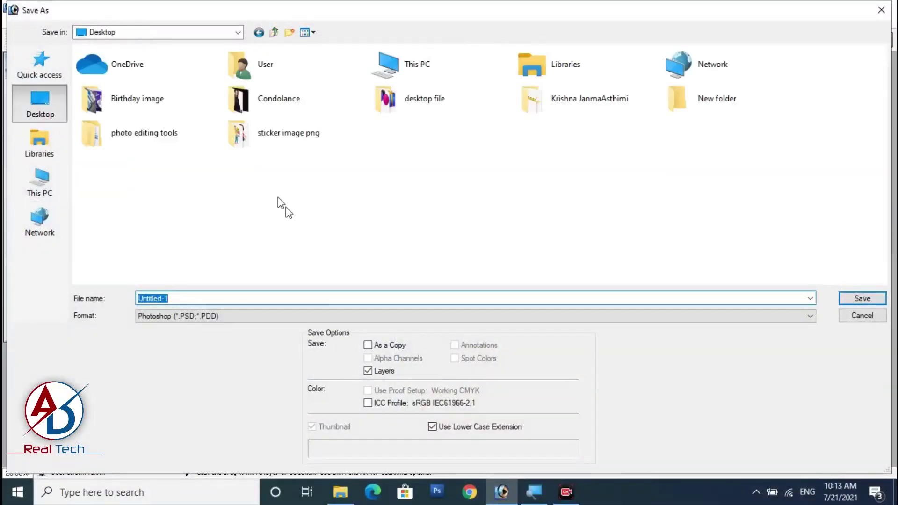
double_click(710, 111)
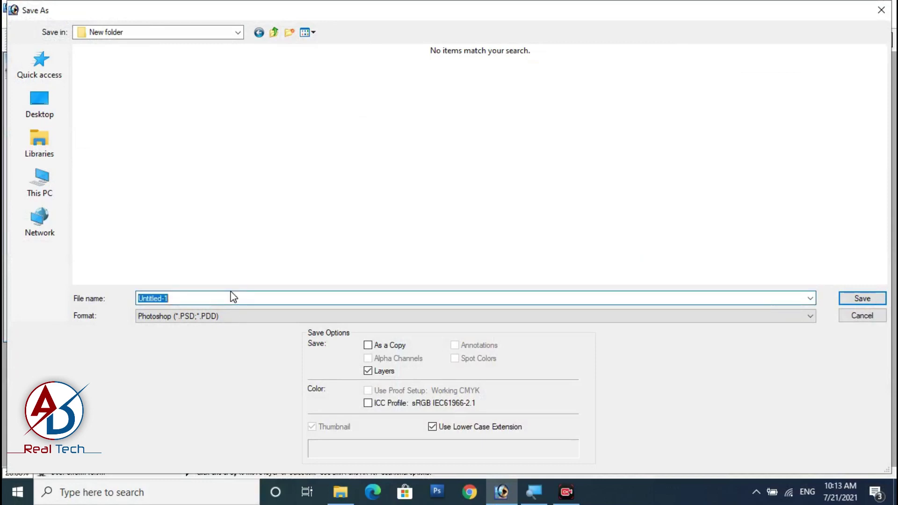
type("4")
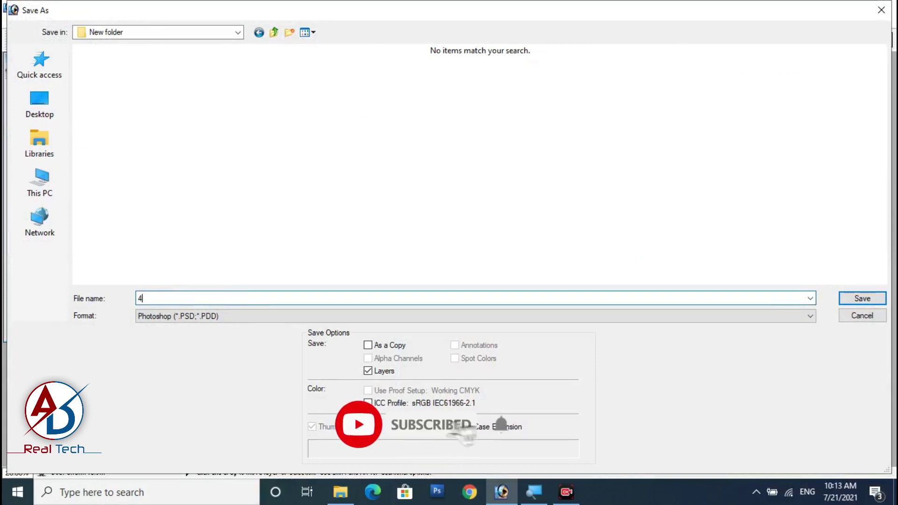
type("R-1")
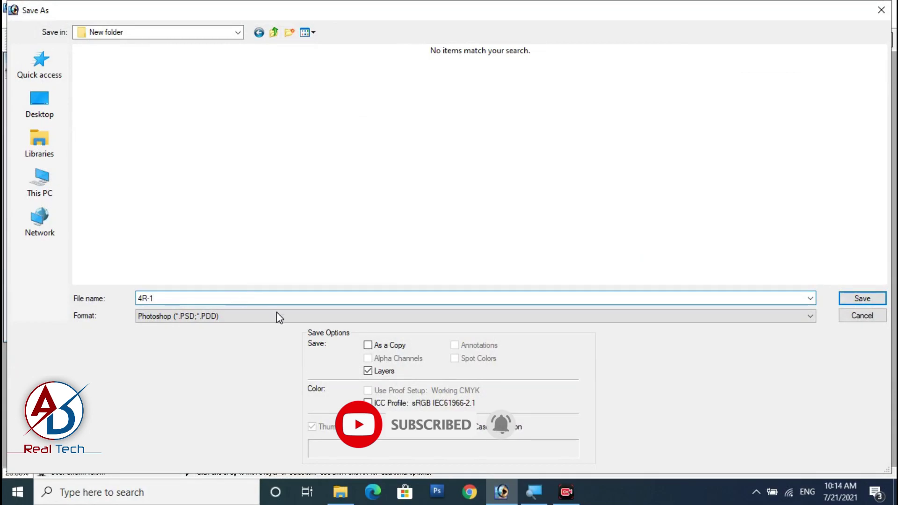
left_click(234, 317)
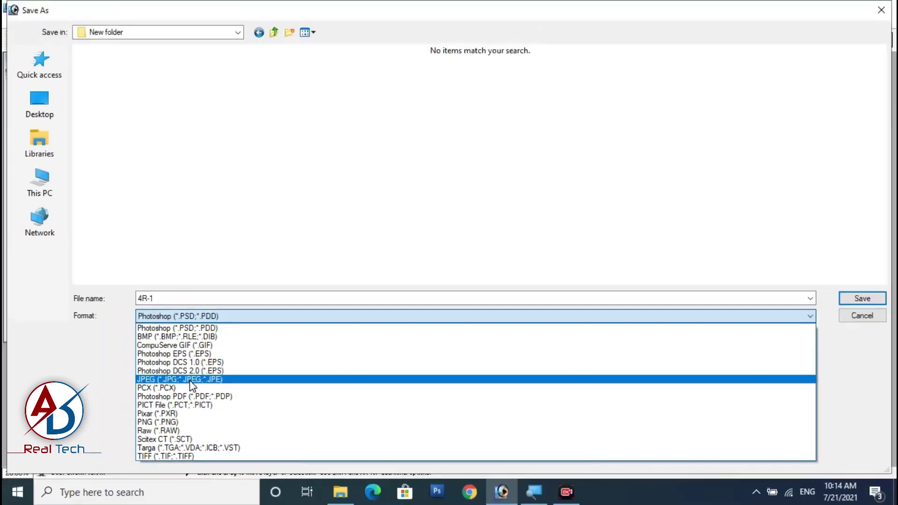
left_click(191, 379)
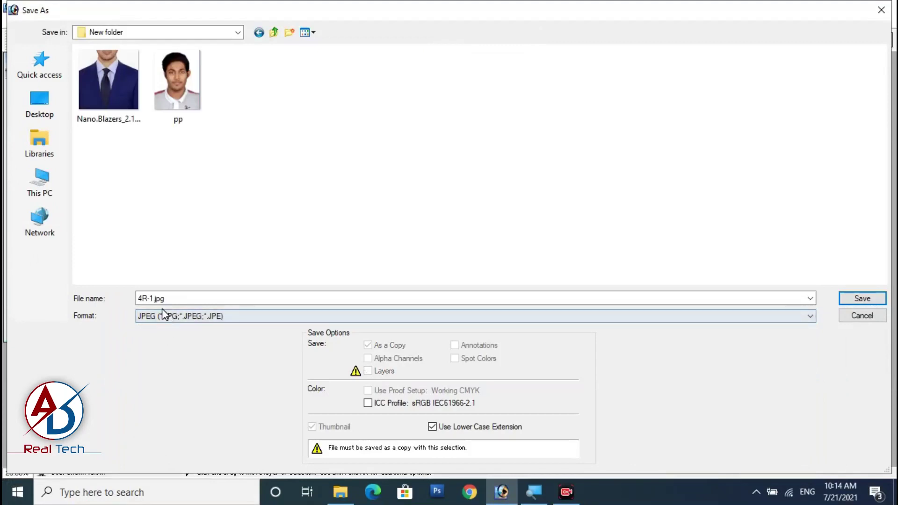
- Change the file name to 4R=1.jpg and save the sheet with JPEG quality 9 (High) and the Baseline ("Standard") format
key("Left")
key("Right")
key("Right")
key("Right")
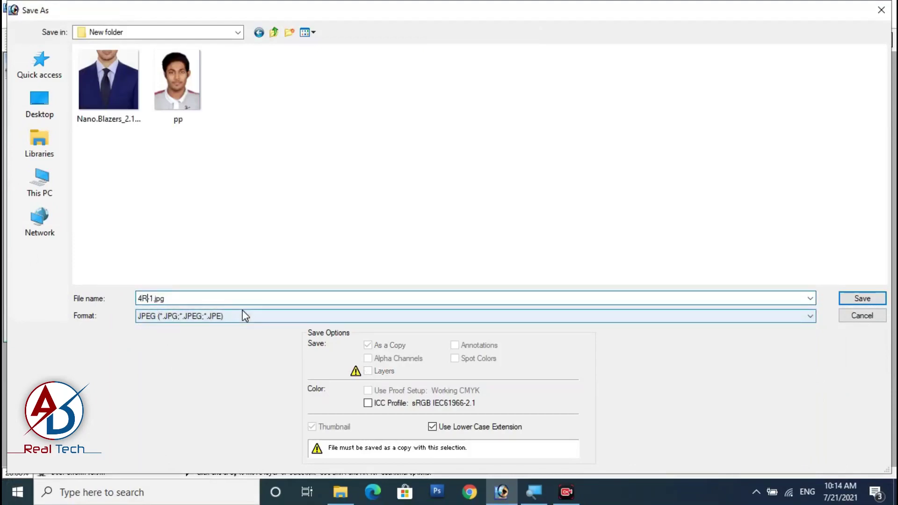
key("BackSpace")
type("=")
left_click(860, 298)
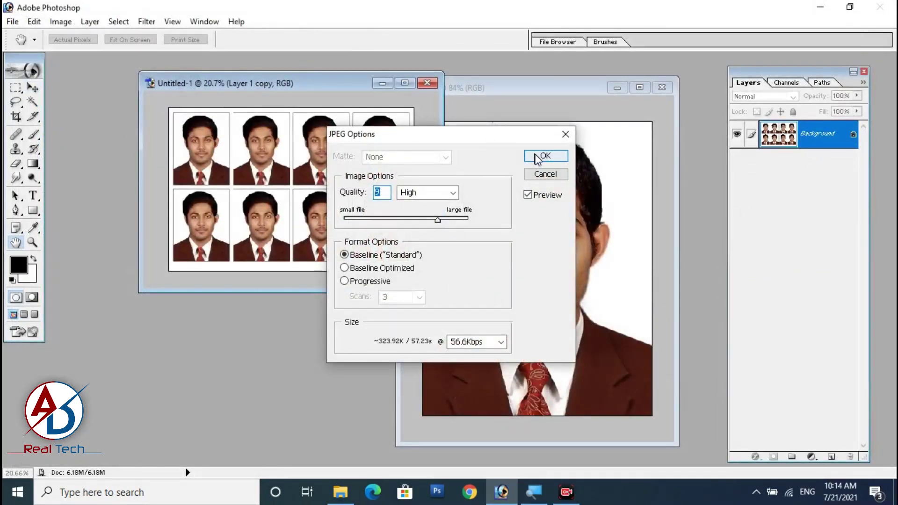
left_click(534, 154)
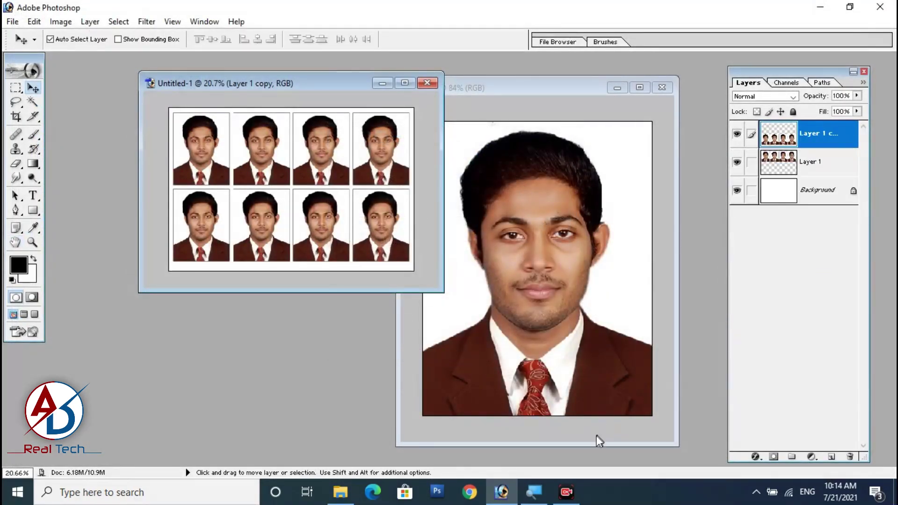
- Switch to the New folder window in File Explorer, view the saved 4R=1 image in Photos and close it
left_click(820, 7)
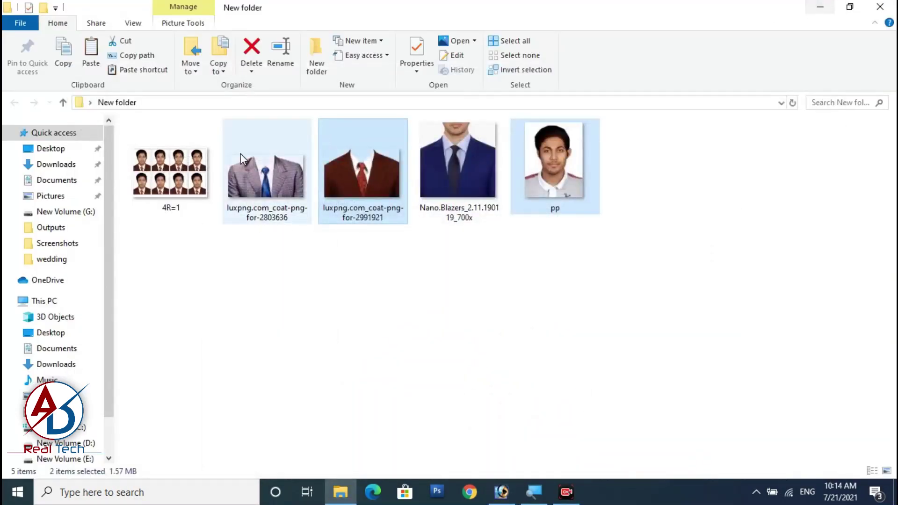
double_click(171, 178)
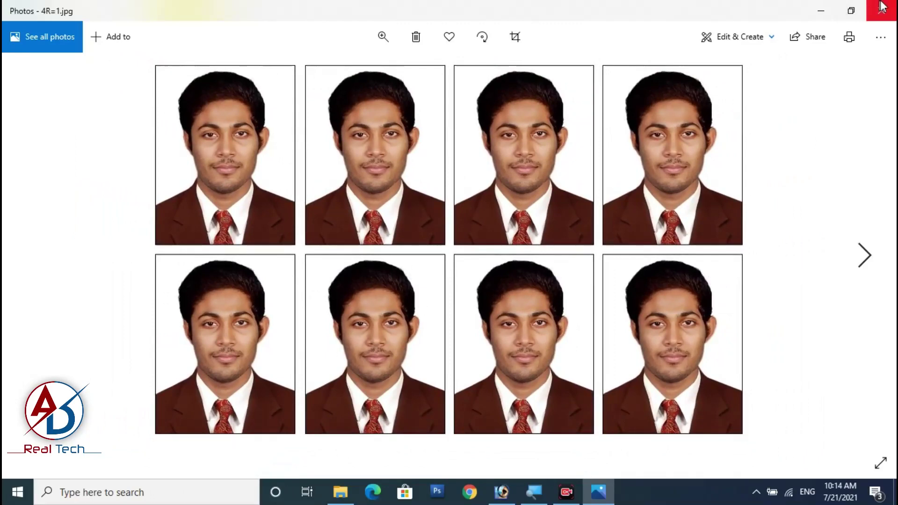
left_click(883, 7)
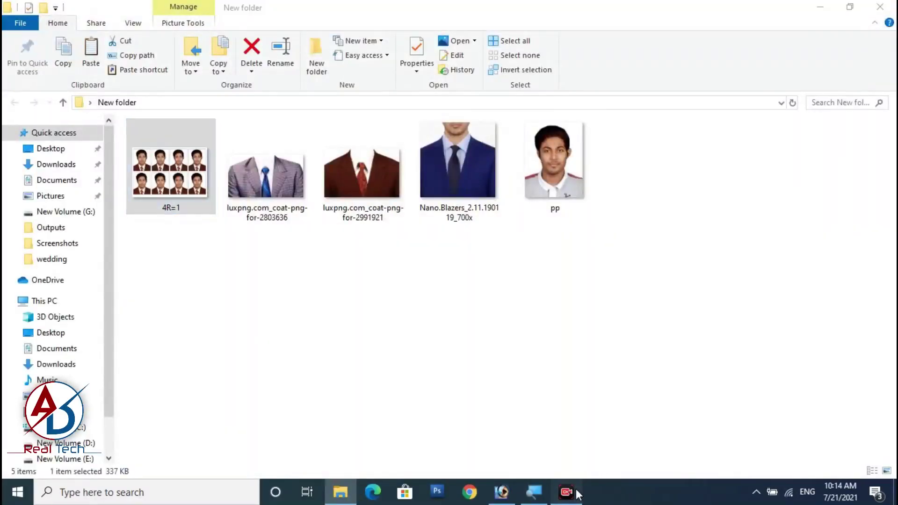